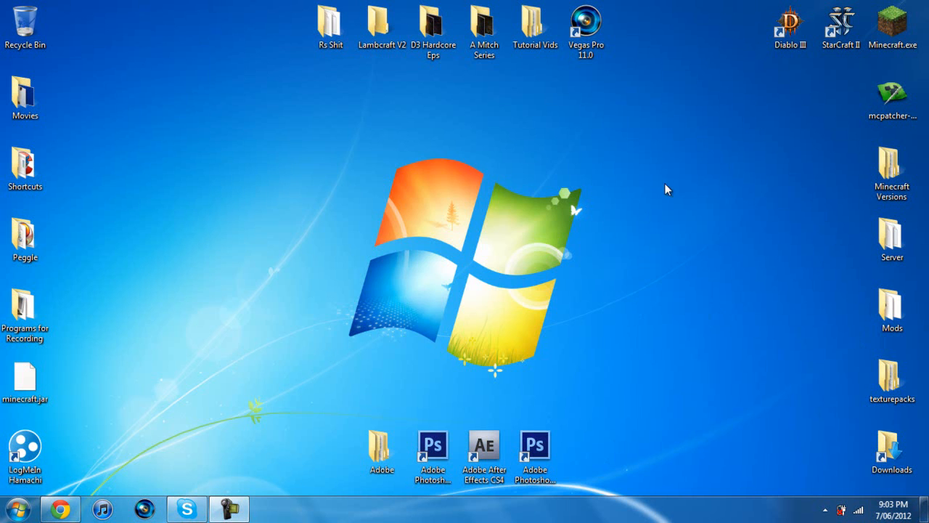
Launch Vegas Pro 11.0 with an empty untitled project
{"action": "left_click_drag", "start_coordinate": [640, 162], "coordinate": [302, 378]}
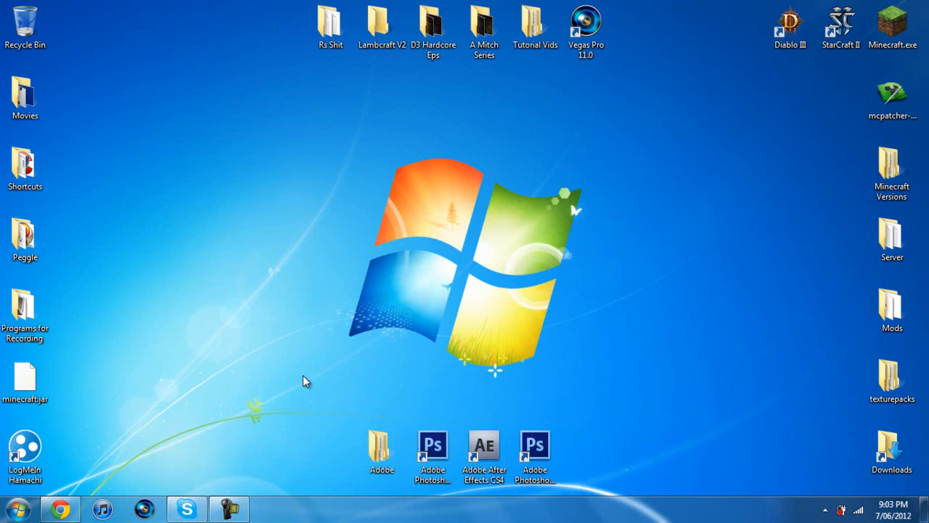
{"action": "left_click_drag", "start_coordinate": [654, 124], "coordinate": [279, 402]}
{"action": "left_click", "coordinate": [145, 510]}
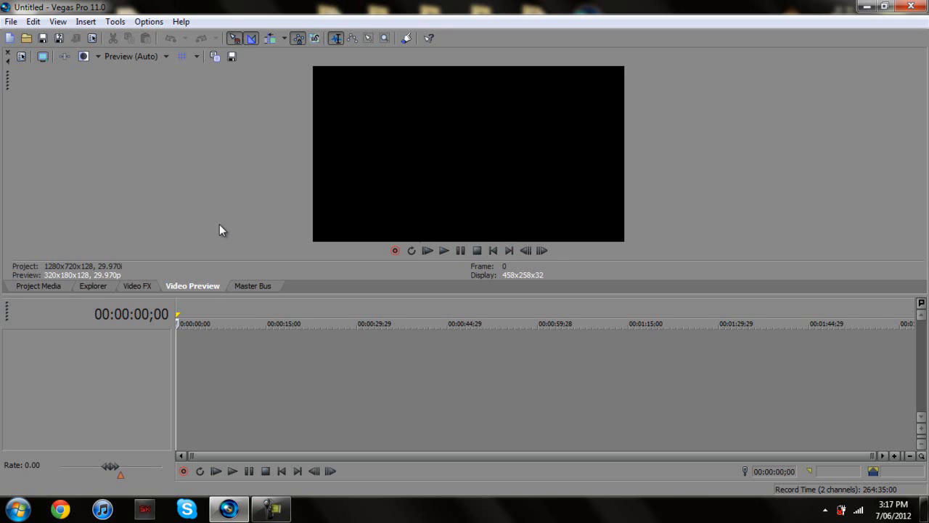
Browse the Master Bus, Video FX, Explorer and Project Media panels
{"action": "left_click", "coordinate": [252, 285]}
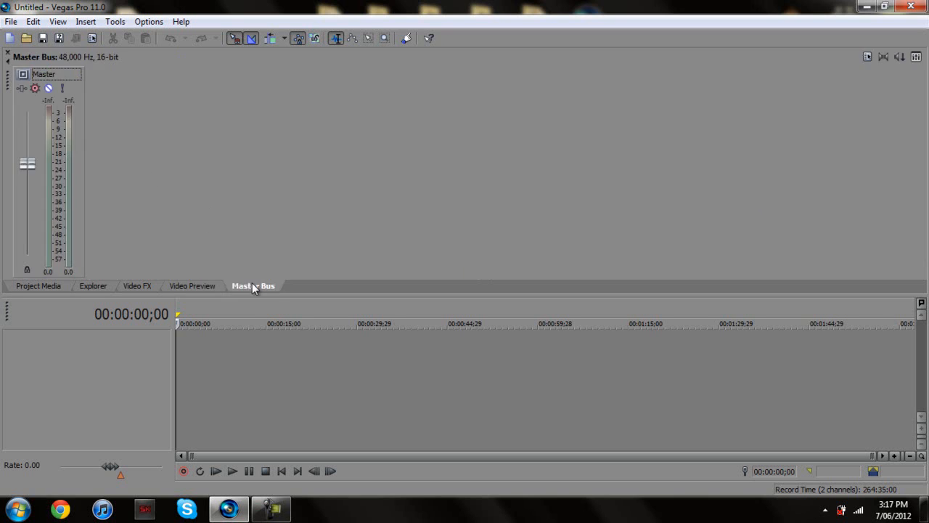
{"action": "left_click", "coordinate": [141, 287]}
{"action": "left_click", "coordinate": [99, 286]}
{"action": "left_click", "coordinate": [41, 285]}
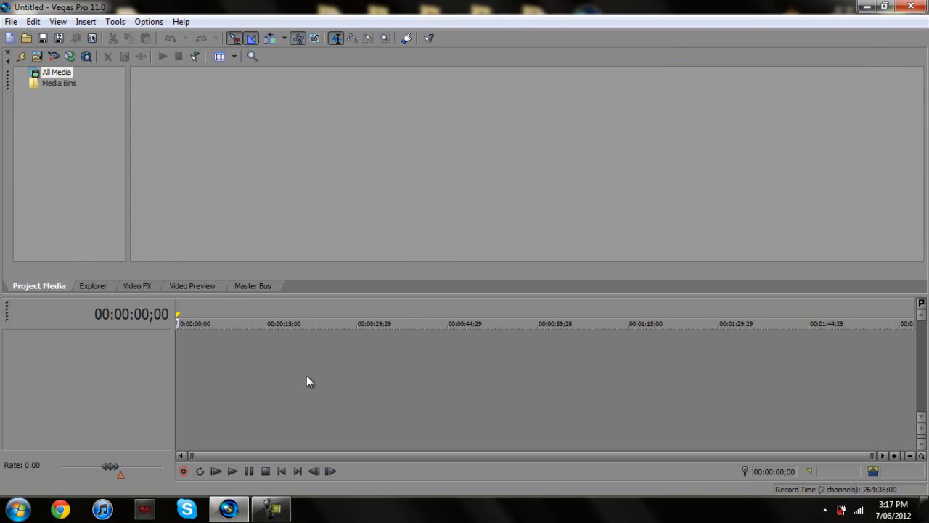
Look through the View and File menus without changes, then show the Video Preview panel
{"action": "left_click", "coordinate": [63, 22]}
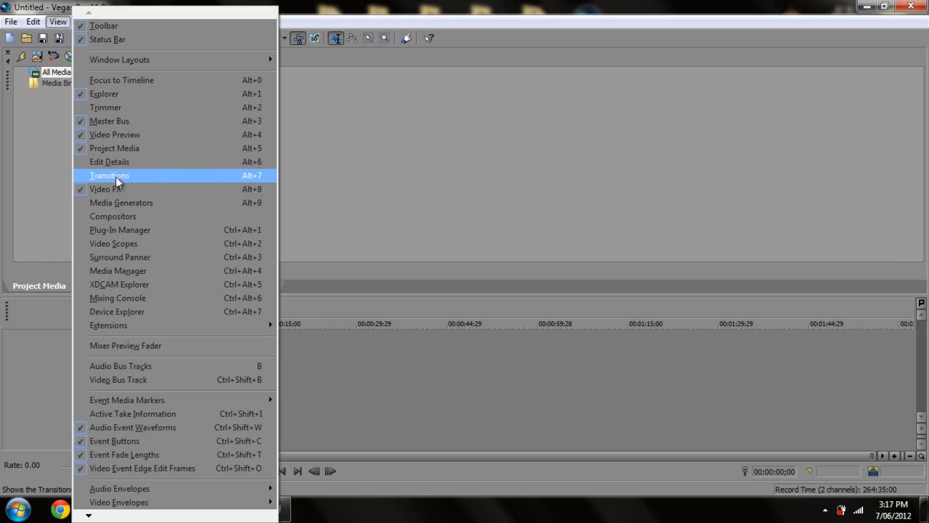
{"action": "left_click", "coordinate": [416, 195]}
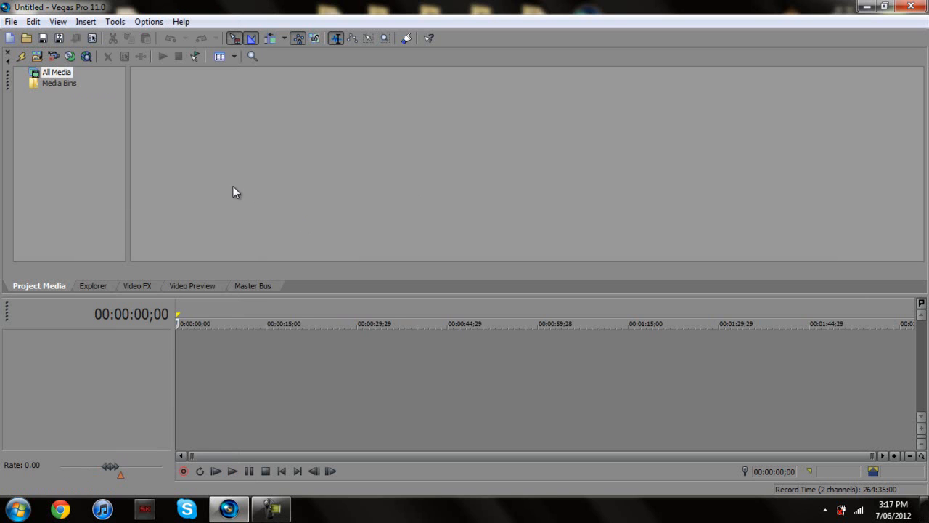
{"action": "left_click", "coordinate": [11, 23]}
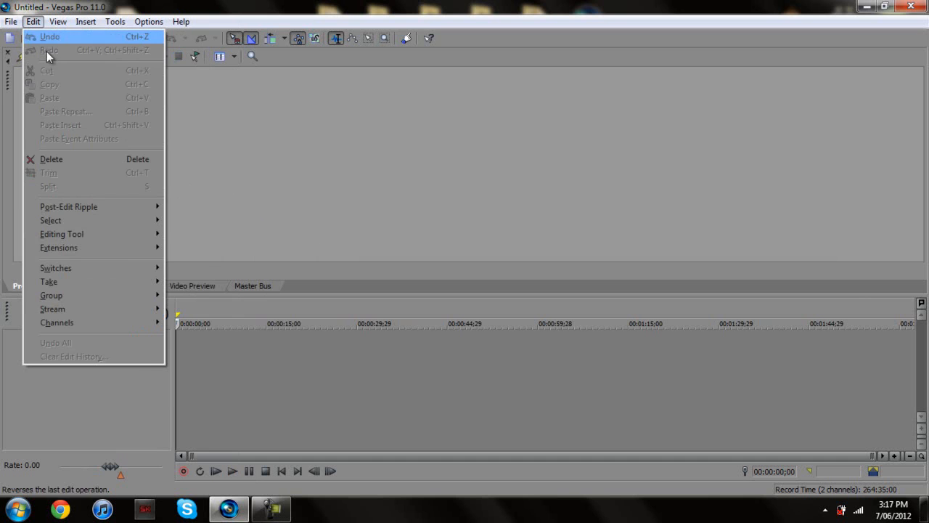
{"action": "left_click", "coordinate": [338, 182]}
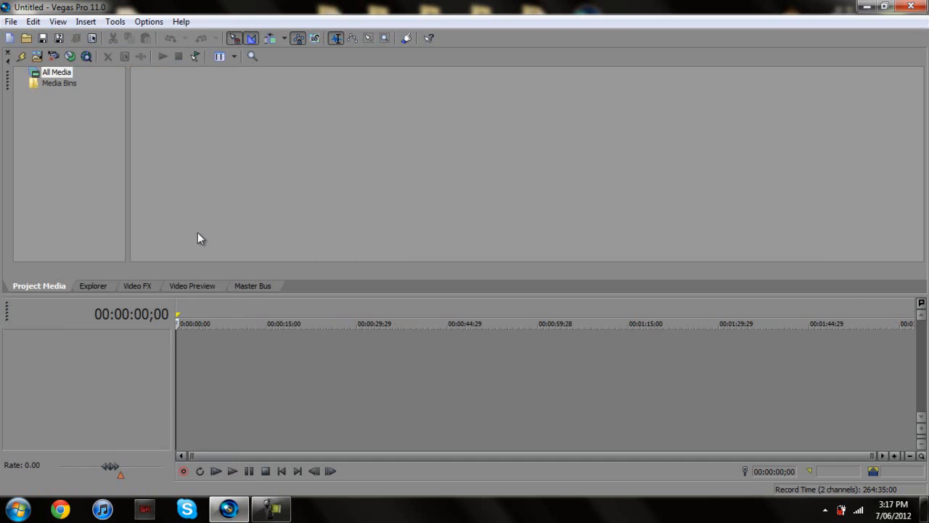
{"action": "left_click", "coordinate": [193, 286]}
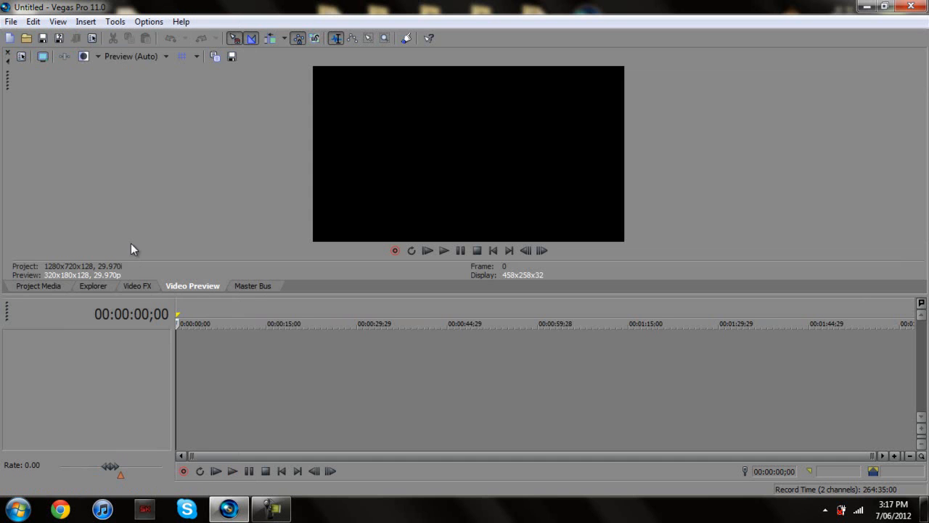
Set project video to Custom 1280 x 720 with Upper field first field order
{"action": "left_click", "coordinate": [21, 57]}
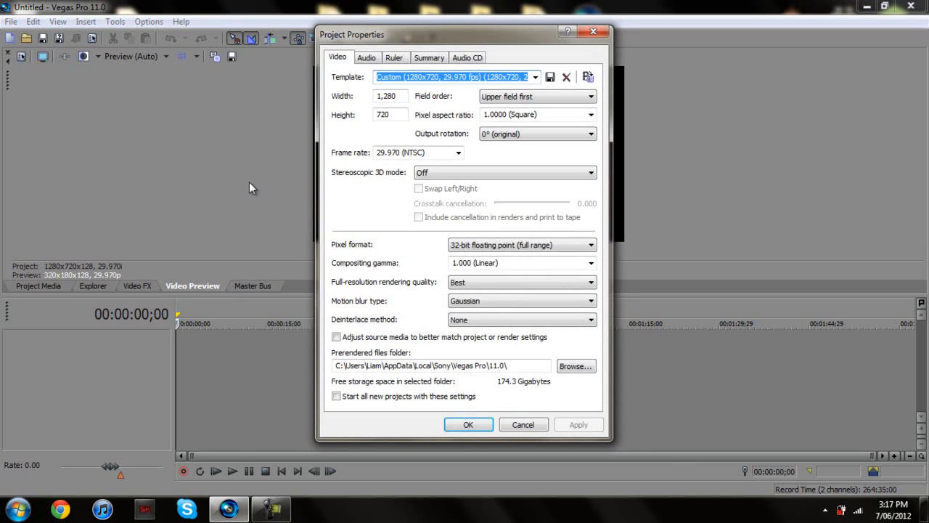
{"action": "left_click", "coordinate": [535, 77]}
{"action": "left_click", "coordinate": [535, 76]}
{"action": "double_click", "coordinate": [400, 95]}
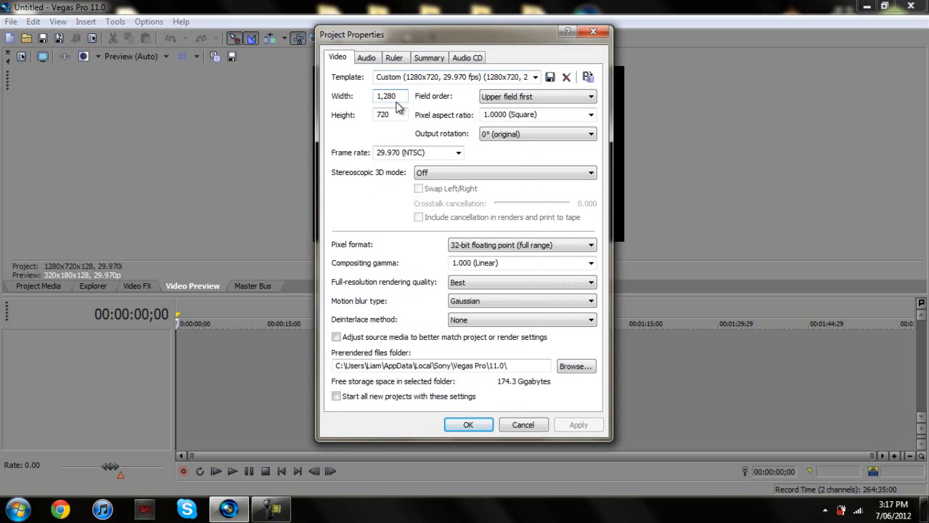
{"action": "type", "text": "1"}
{"action": "type", "text": "1280"}
{"action": "key", "text": "Tab"}
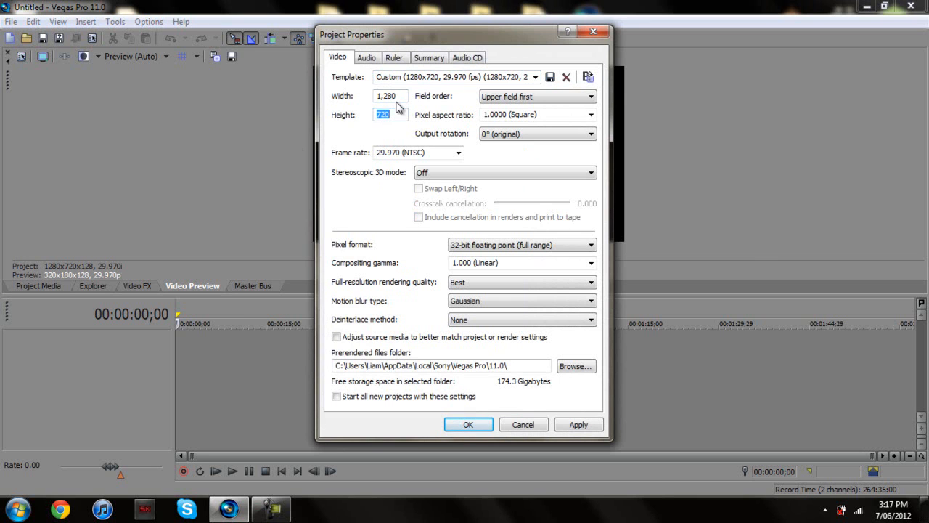
{"action": "key", "text": "BackSpace"}
{"action": "type", "text": "720"}
{"action": "left_click", "coordinate": [514, 98]}
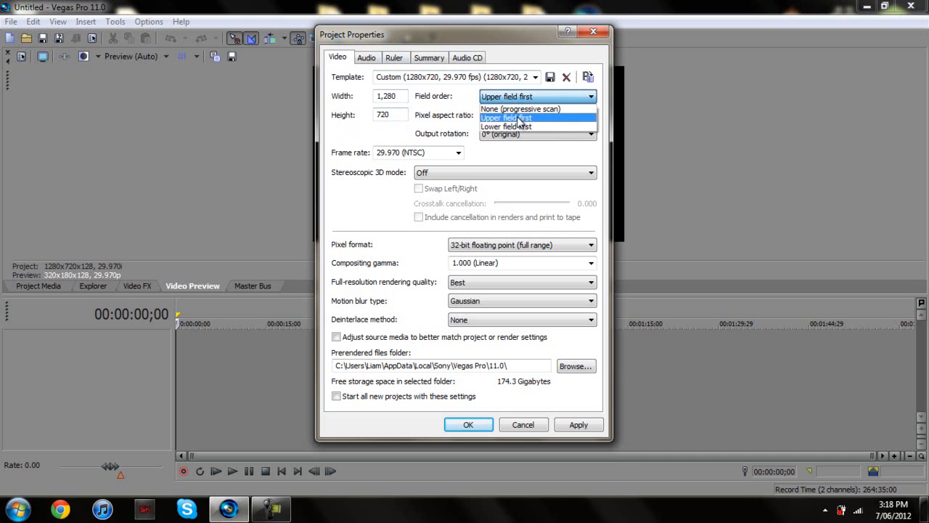
{"action": "left_click", "coordinate": [519, 66]}
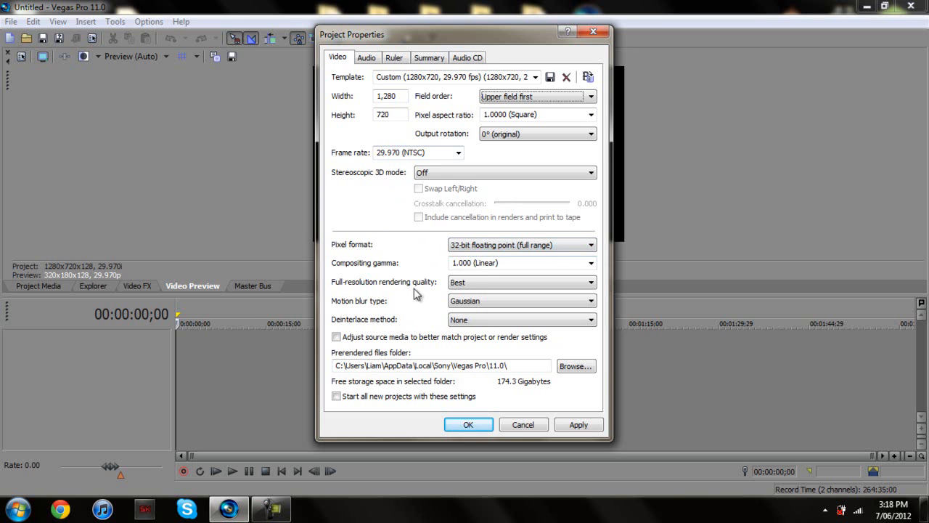
Keep Best rendering quality and Gaussian motion blur in the project video properties
{"action": "left_click", "coordinate": [472, 287]}
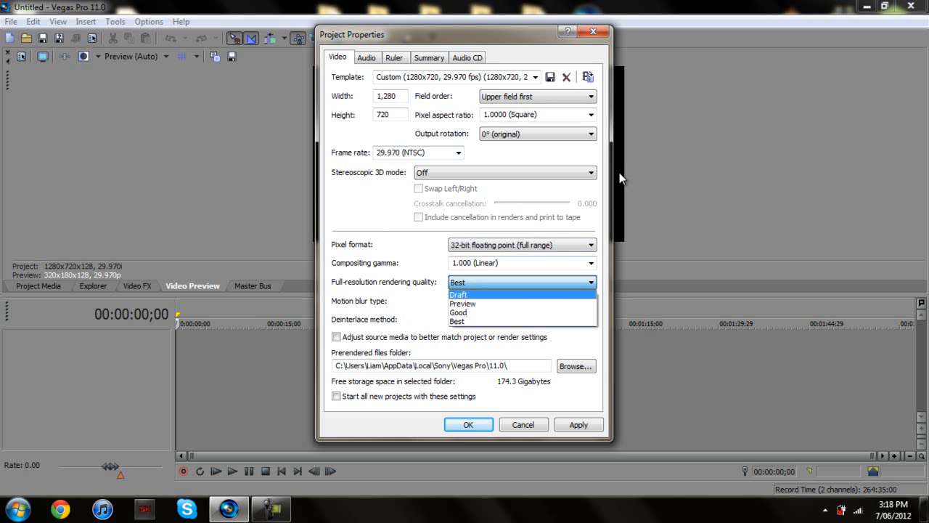
{"action": "left_click", "coordinate": [530, 32]}
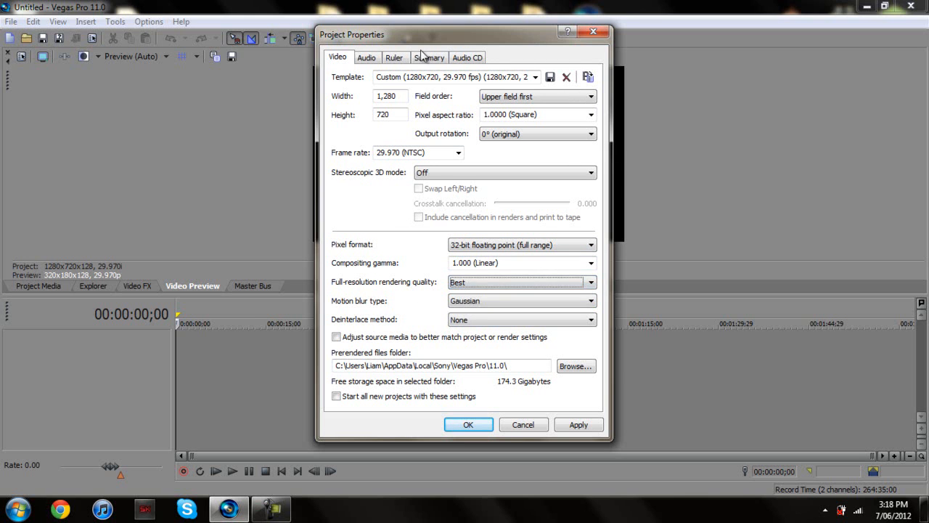
{"action": "left_click_drag", "start_coordinate": [421, 37], "coordinate": [212, 17]}
{"action": "left_click_drag", "start_coordinate": [306, 19], "coordinate": [490, 55]}
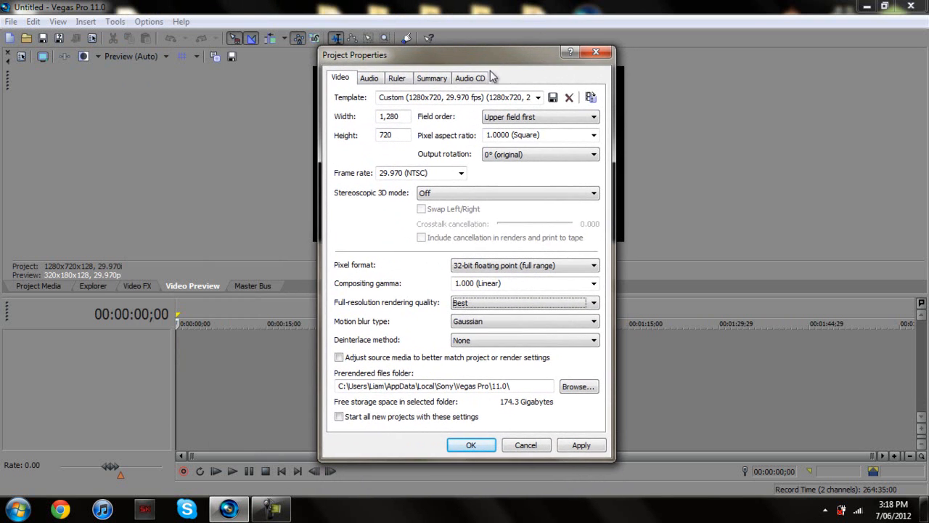
{"action": "left_click", "coordinate": [528, 308]}
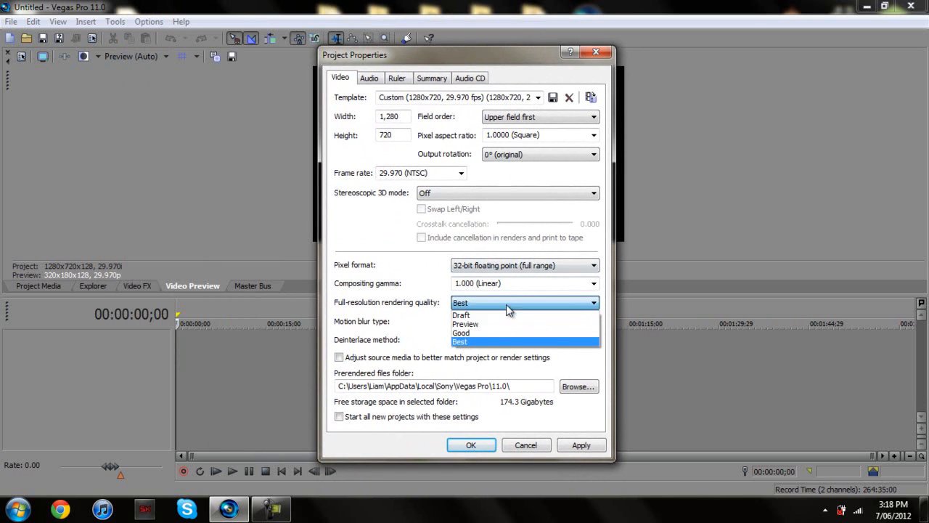
{"action": "left_click", "coordinate": [477, 343]}
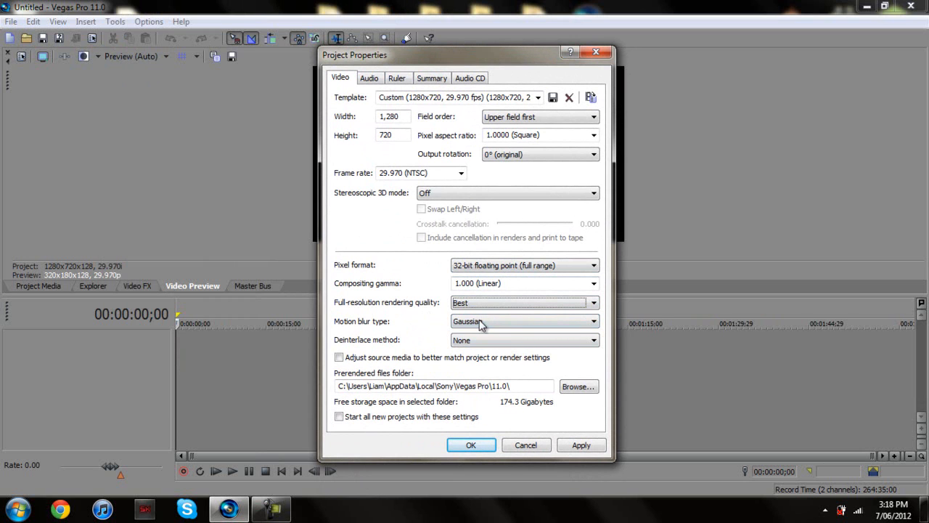
{"action": "left_click", "coordinate": [464, 323]}
{"action": "left_click", "coordinate": [477, 334]}
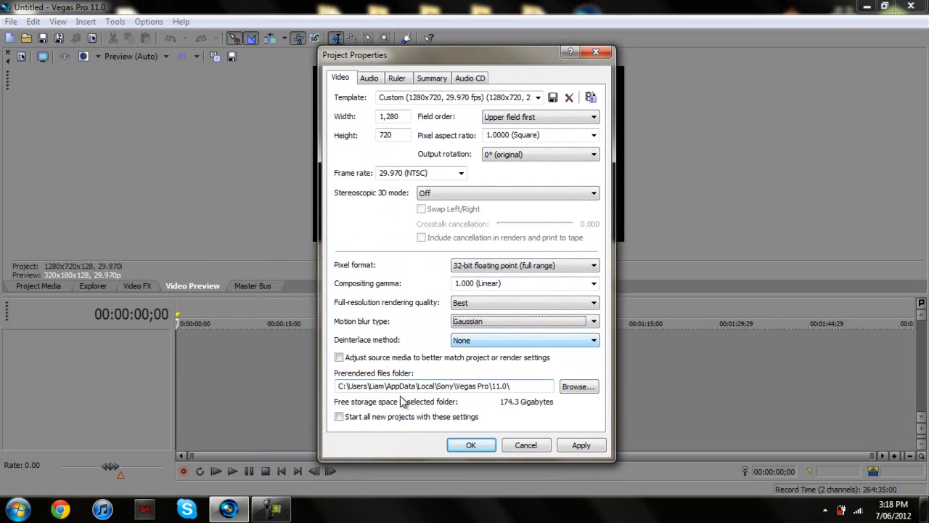
{"action": "left_click", "coordinate": [368, 78]}
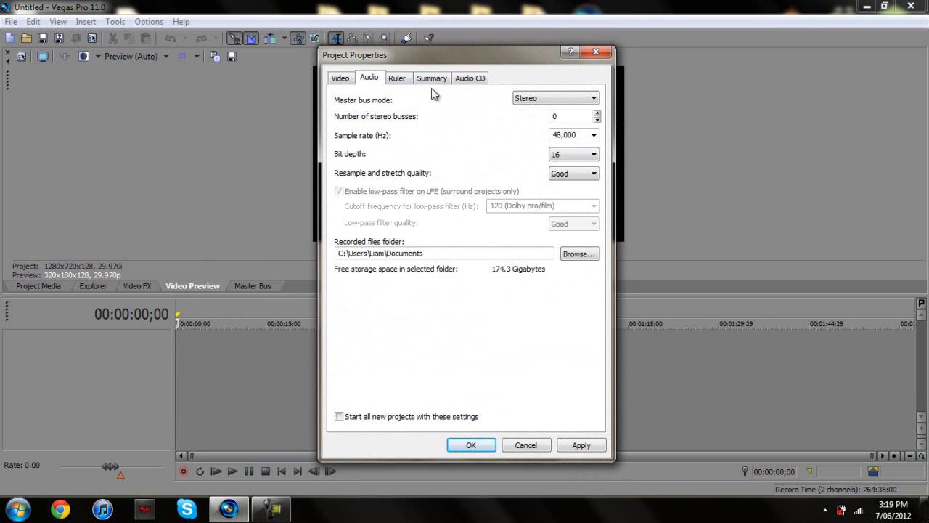
{"action": "left_click", "coordinate": [352, 79]}
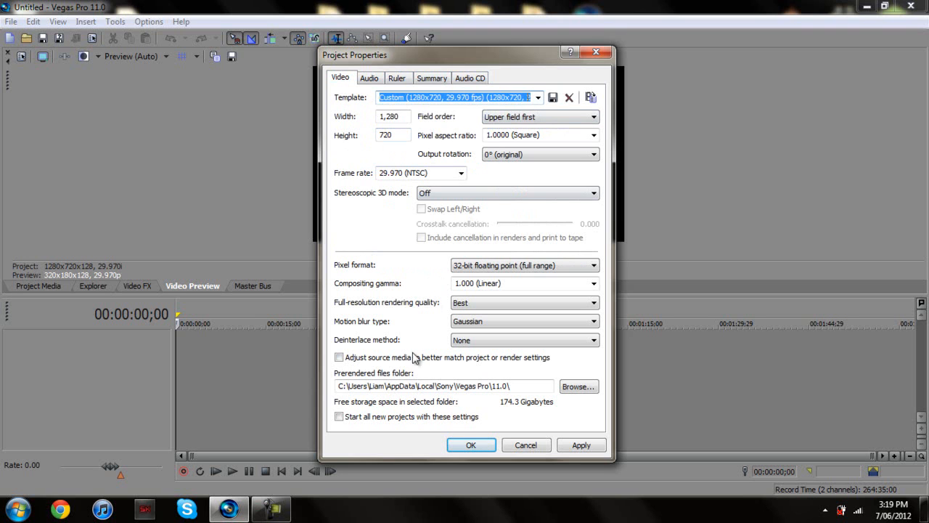
Make these settings the default for all new projects, apply them and close the dialog
{"action": "left_click", "coordinate": [344, 416]}
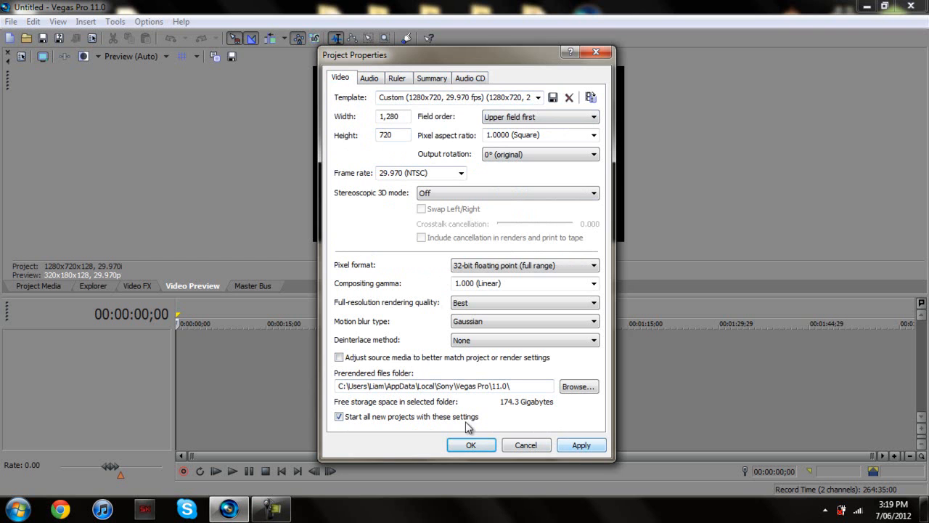
{"action": "left_click", "coordinate": [579, 445]}
{"action": "left_click", "coordinate": [471, 445]}
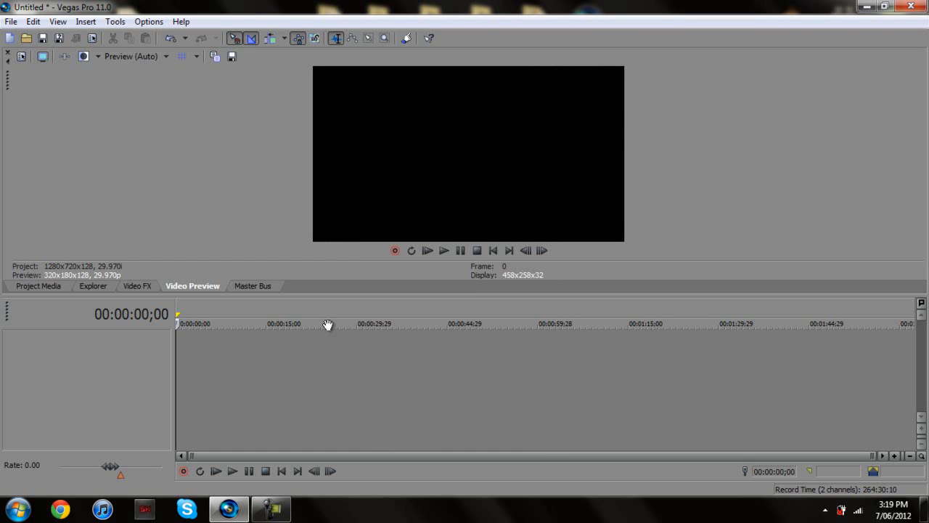
{"action": "left_click", "coordinate": [40, 286]}
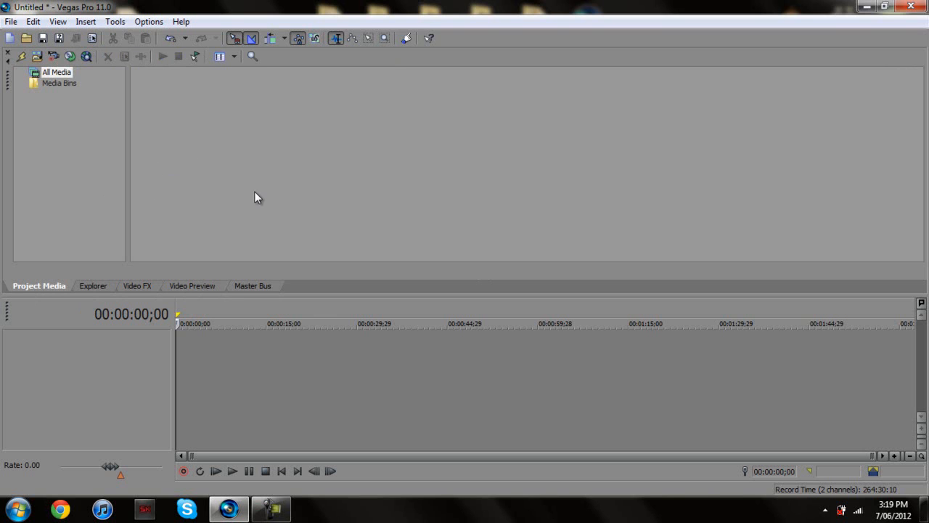
{"action": "left_click", "coordinate": [9, 23]}
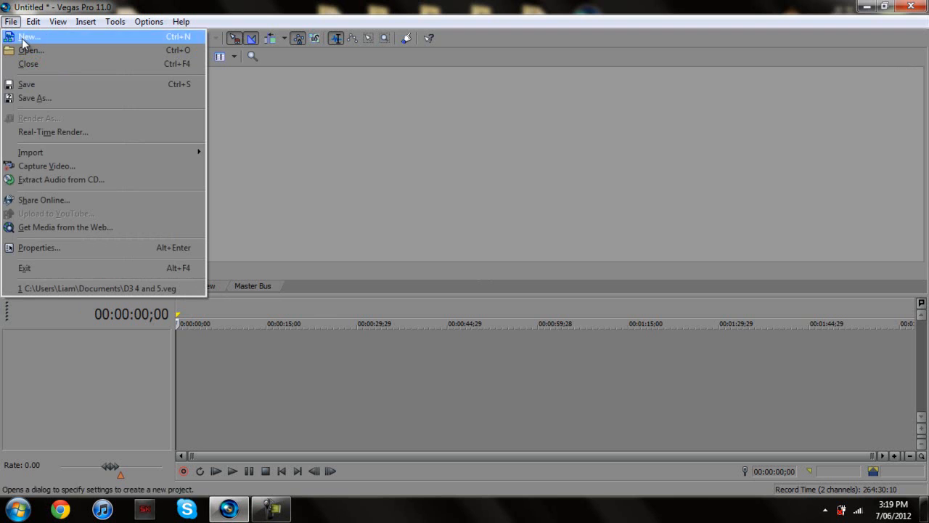
{"action": "mouse_move", "coordinate": [196, 154]}
{"action": "left_click", "coordinate": [231, 154]}
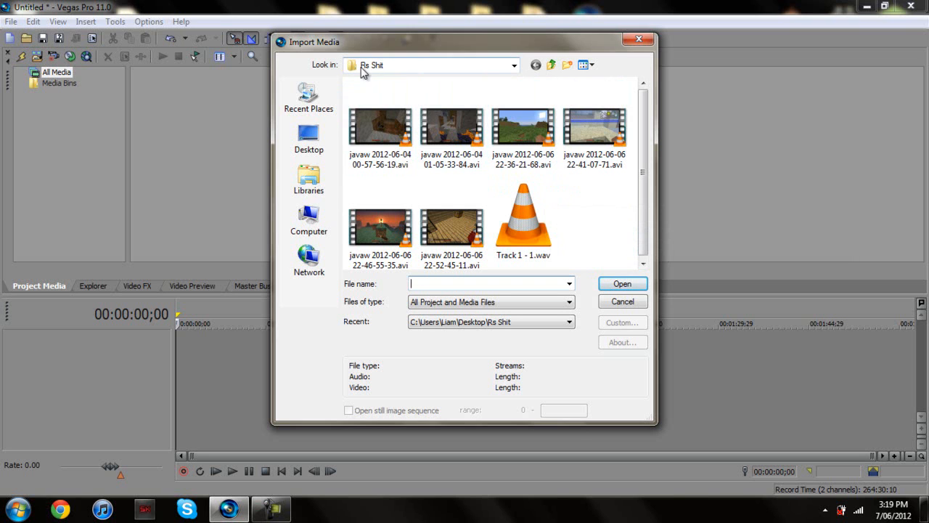
{"action": "left_click", "coordinate": [465, 135], "text": "shift"}
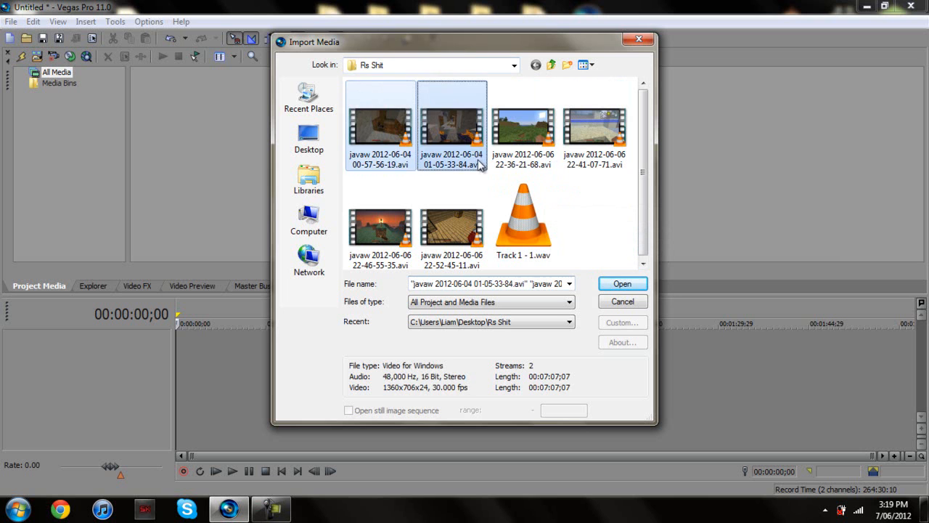
{"action": "left_click", "coordinate": [411, 125]}
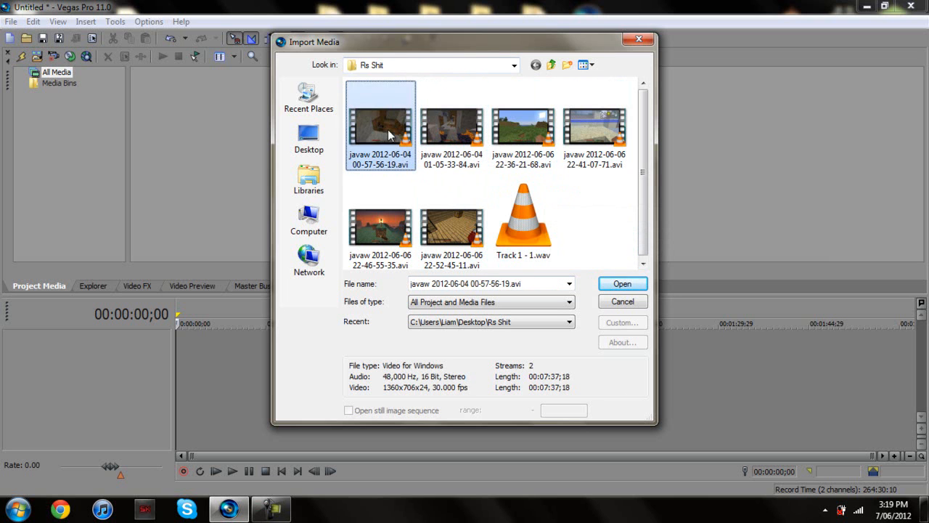
{"action": "left_click", "coordinate": [468, 112], "text": "shift"}
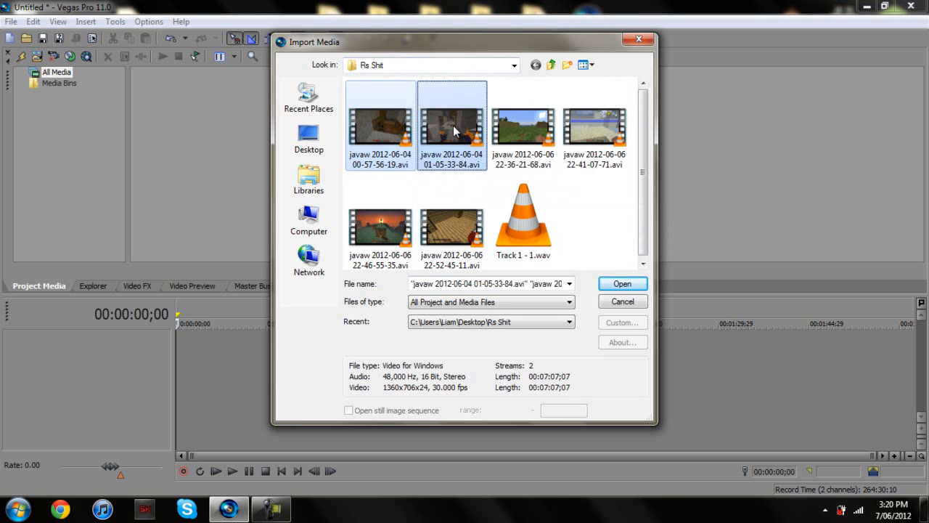
{"action": "left_click", "coordinate": [622, 284]}
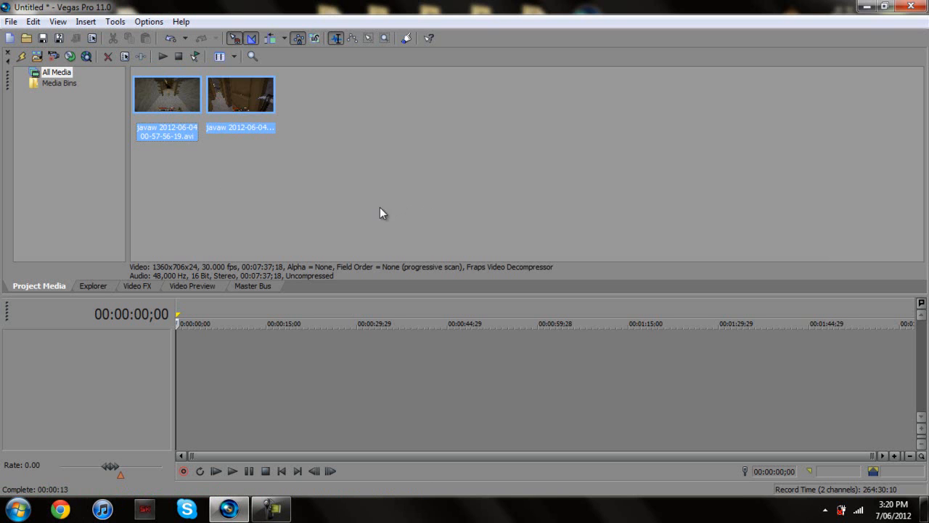
{"action": "left_click", "coordinate": [235, 169]}
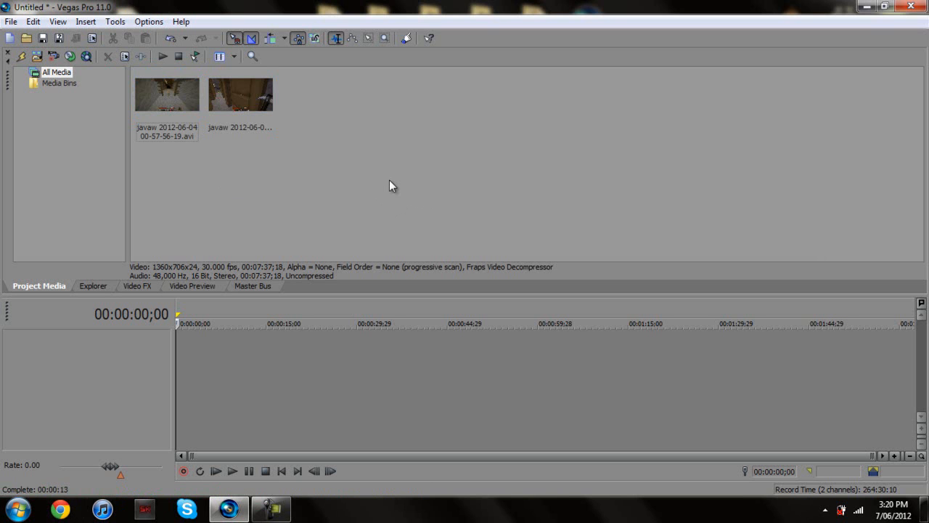
{"action": "left_click", "coordinate": [166, 81]}
{"action": "left_click", "coordinate": [392, 145]}
{"action": "left_click", "coordinate": [191, 113]}
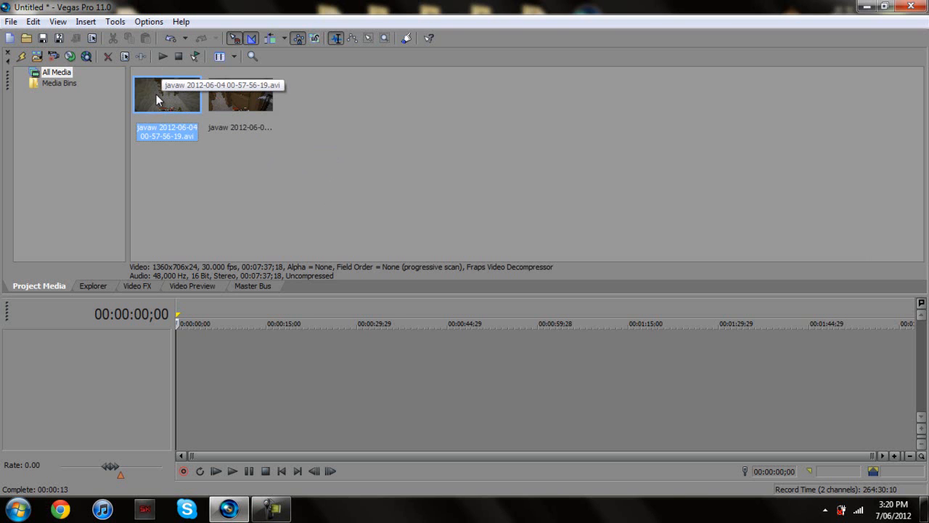
{"action": "left_click_drag", "start_coordinate": [168, 101], "coordinate": [179, 355]}
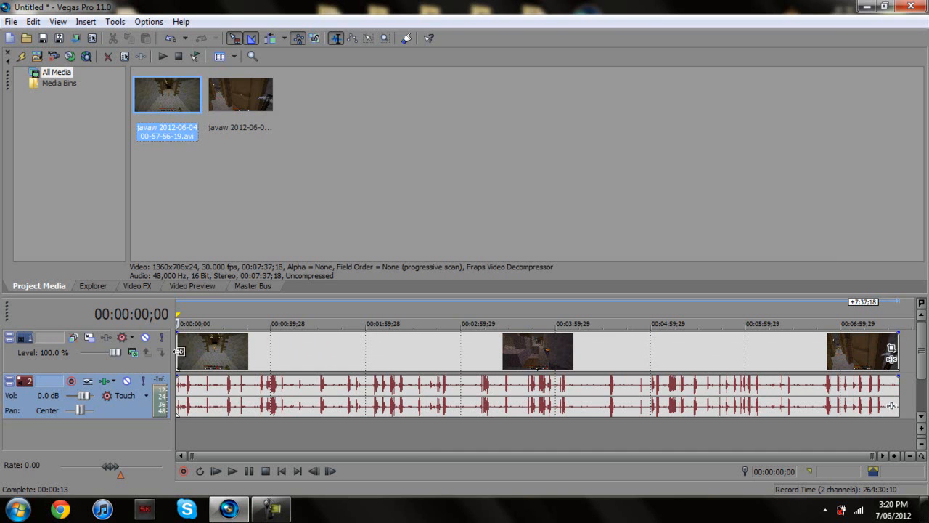
Put the cursor at the first clip's end, 00:07:37;18, and select the second recording
{"action": "left_click_drag", "start_coordinate": [403, 456], "coordinate": [719, 358]}
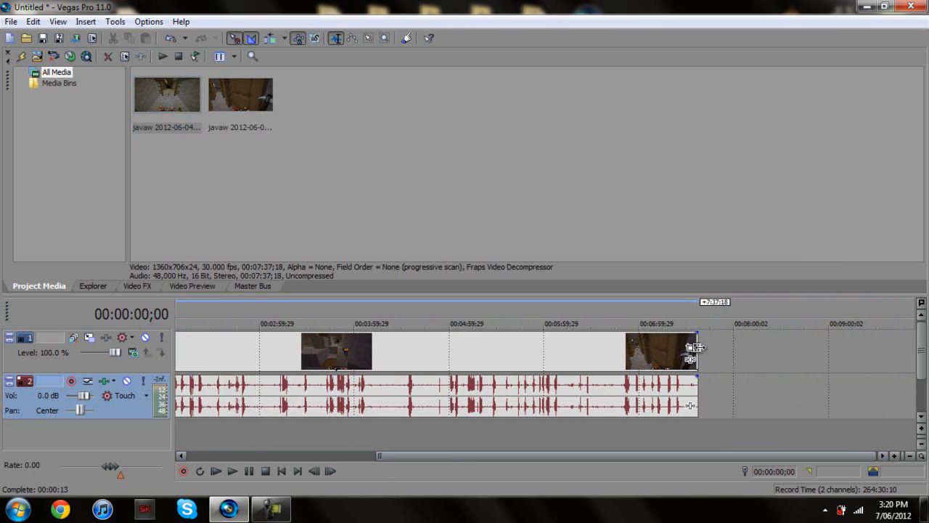
{"action": "left_click", "coordinate": [694, 348]}
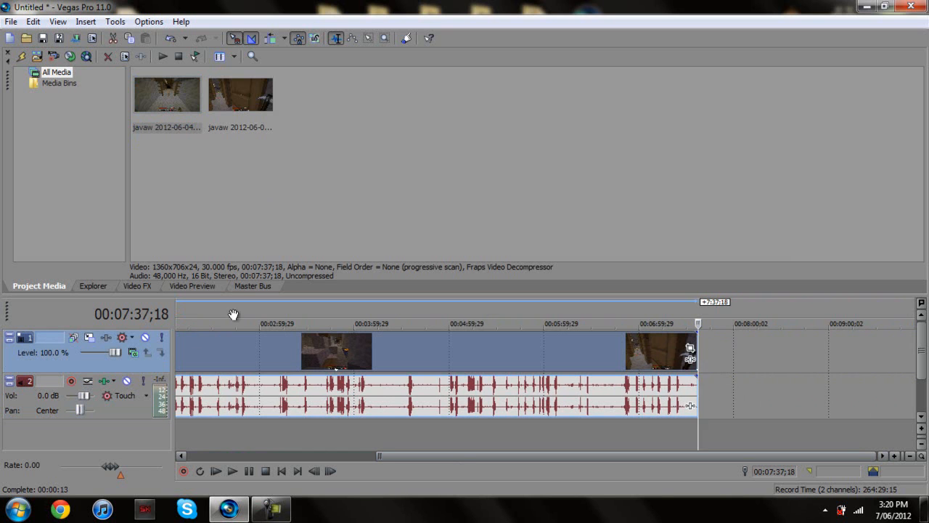
{"action": "left_click", "coordinate": [231, 105]}
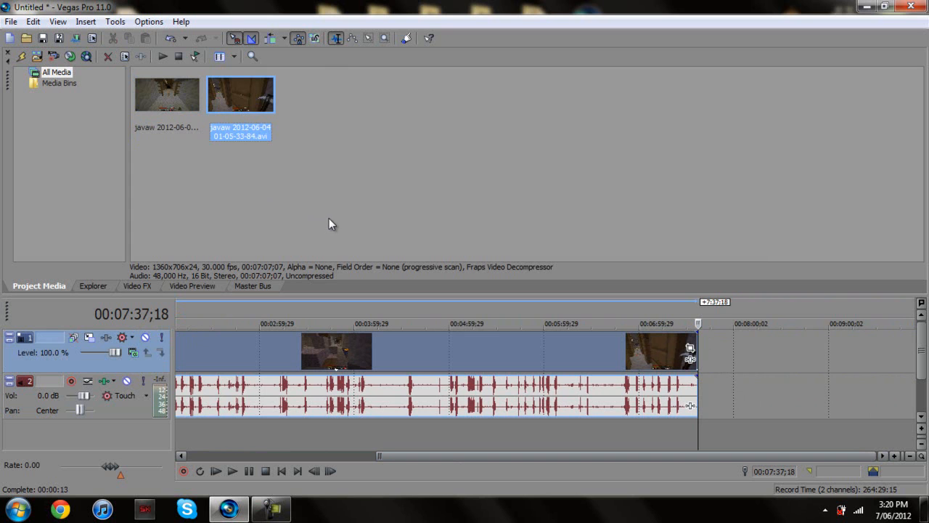
{"action": "mouse_move", "coordinate": [239, 101]}
{"action": "left_mouse_down"}
{"action": "mouse_move", "coordinate": [413, 108]}
{"action": "mouse_move", "coordinate": [752, 233]}
{"action": "mouse_move", "coordinate": [769, 361]}
{"action": "mouse_move", "coordinate": [708, 365]}
{"action": "mouse_move", "coordinate": [745, 375]}
{"action": "mouse_move", "coordinate": [759, 296]}
{"action": "mouse_move", "coordinate": [651, 134]}
{"action": "left_mouse_up"}
{"action": "left_click_drag", "start_coordinate": [245, 94], "coordinate": [872, 339]}
{"action": "left_click_drag", "start_coordinate": [856, 371], "coordinate": [704, 406]}
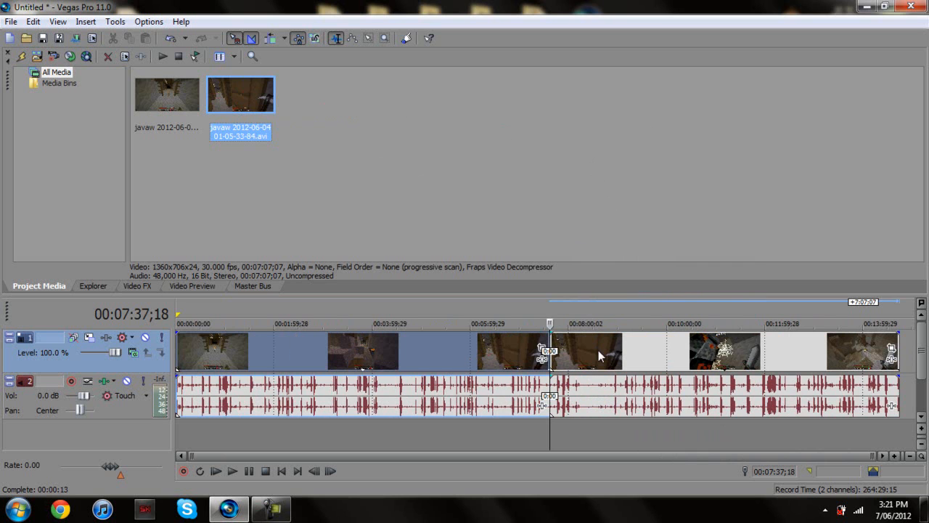
{"action": "left_click", "coordinate": [893, 352]}
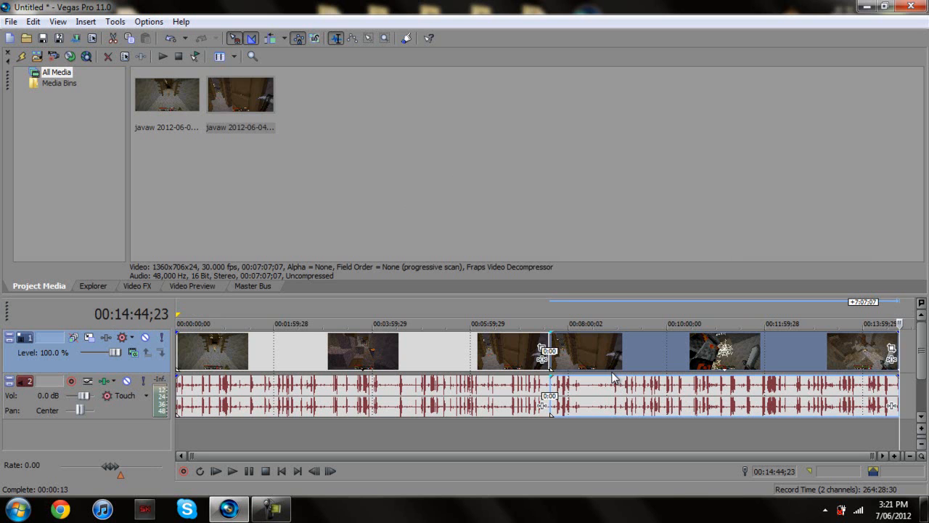
Lower the audio track Vol slider to -1.9 dB and show the Video Preview panel
{"action": "left_click", "coordinate": [341, 160]}
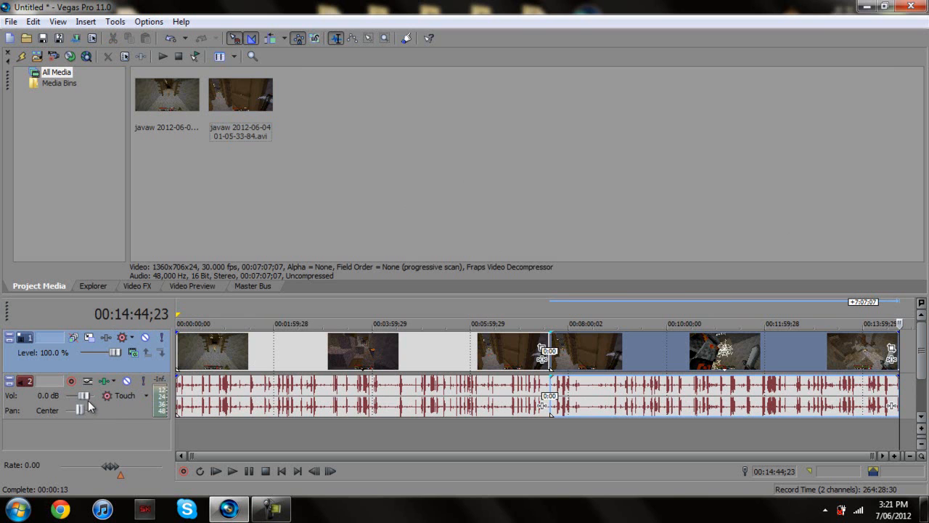
{"action": "left_click_drag", "start_coordinate": [85, 400], "coordinate": [82, 399]}
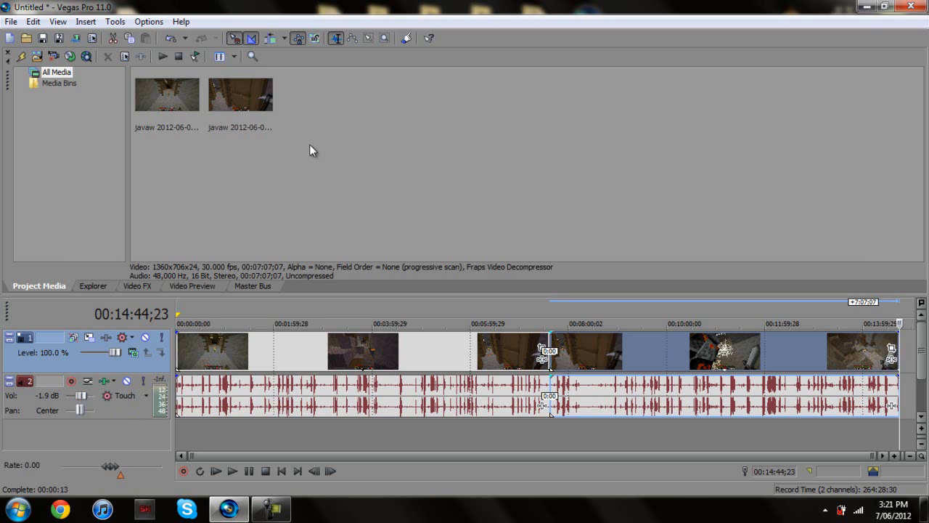
{"action": "left_click_drag", "start_coordinate": [356, 166], "coordinate": [128, 79]}
{"action": "left_click", "coordinate": [266, 181]}
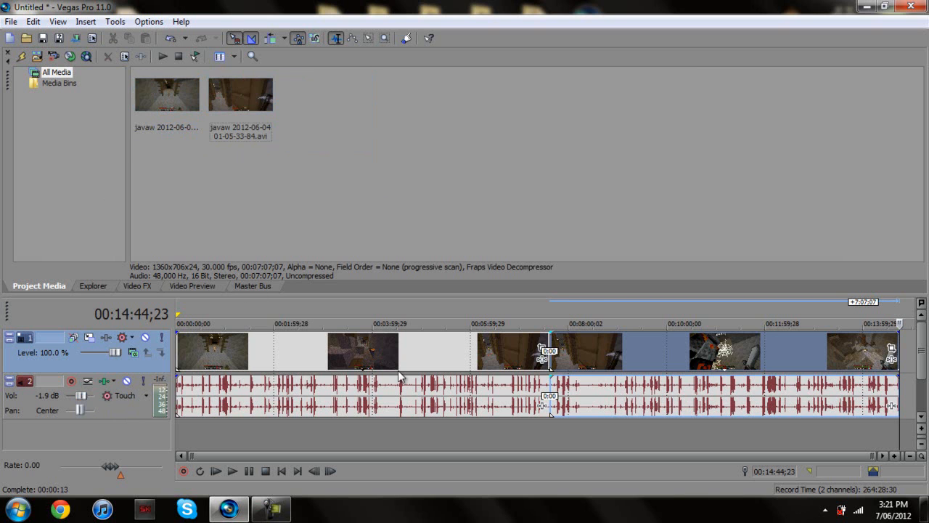
{"action": "left_click", "coordinate": [190, 286]}
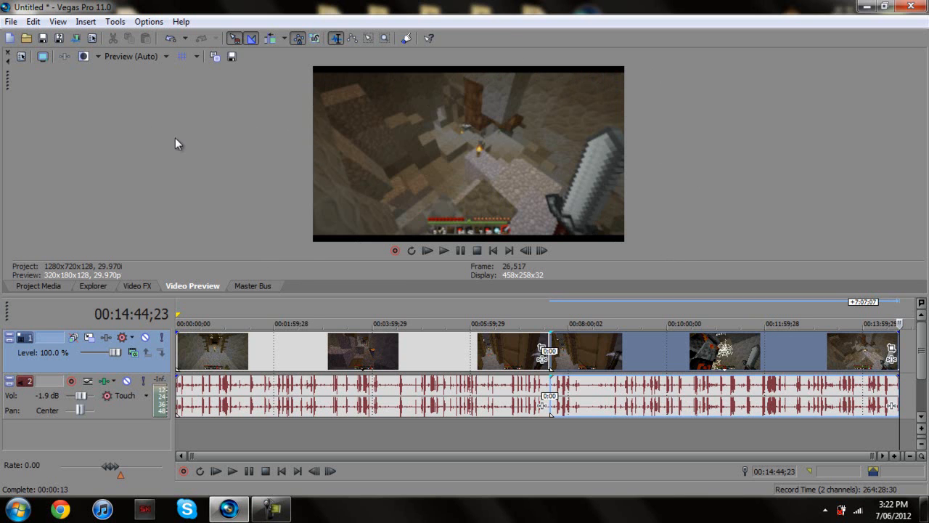
Preview footage at several points across both clips, settling on 00:02:12;07
{"action": "left_click", "coordinate": [308, 359]}
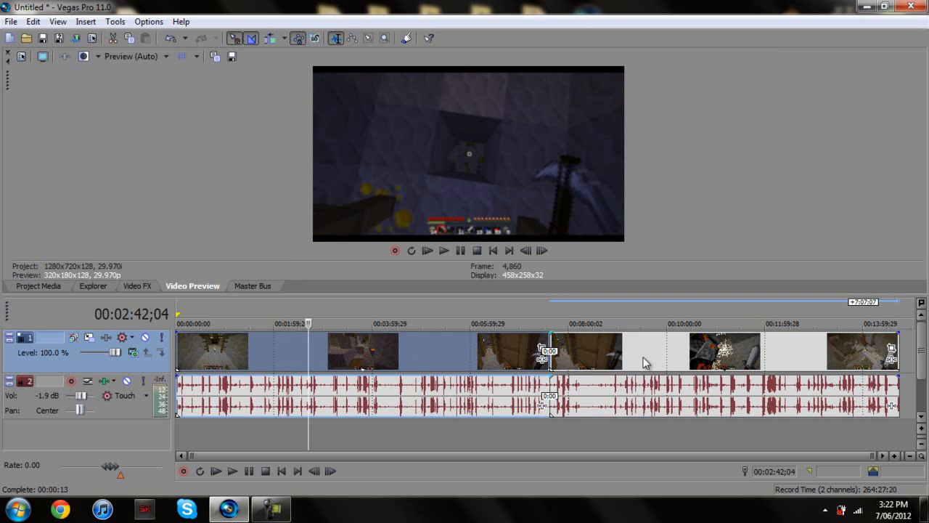
{"action": "left_click", "coordinate": [413, 351]}
{"action": "left_click", "coordinate": [647, 351]}
{"action": "left_click", "coordinate": [451, 352]}
{"action": "left_click", "coordinate": [669, 352]}
{"action": "left_click", "coordinate": [284, 351]}
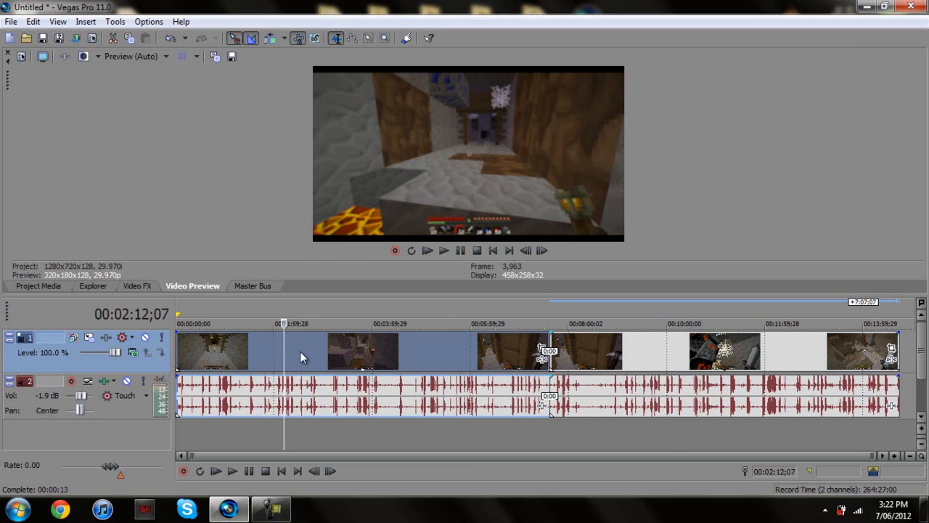
Turn off Maintain aspect ratio in the first video event's properties
{"action": "right_click", "coordinate": [300, 351]}
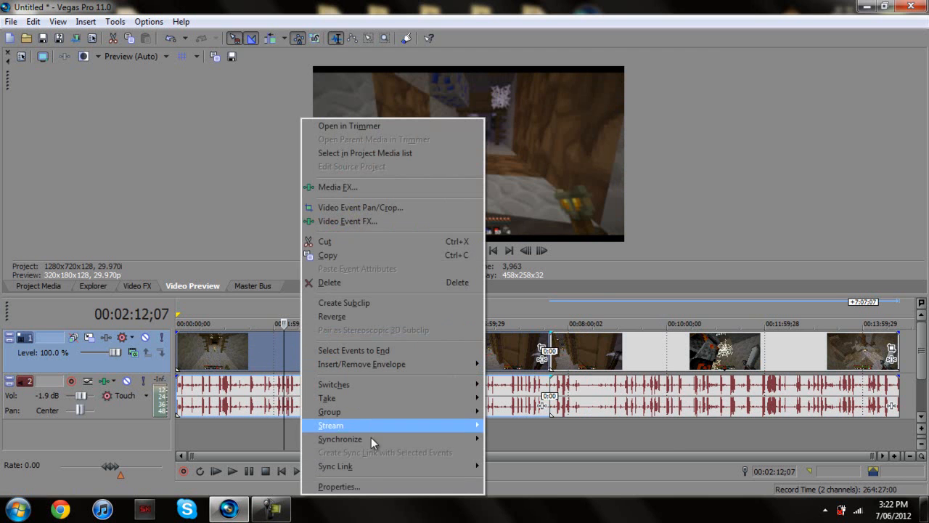
{"action": "left_click", "coordinate": [339, 487]}
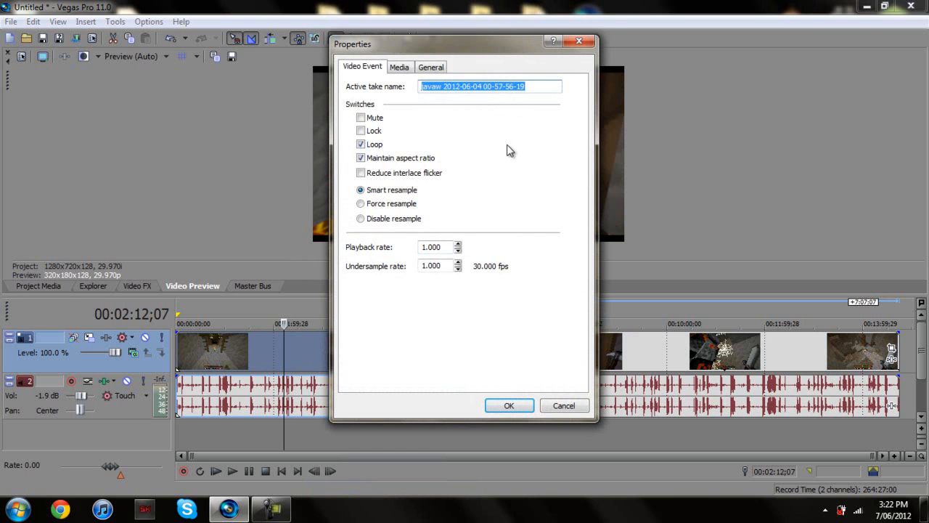
{"action": "left_click", "coordinate": [361, 158]}
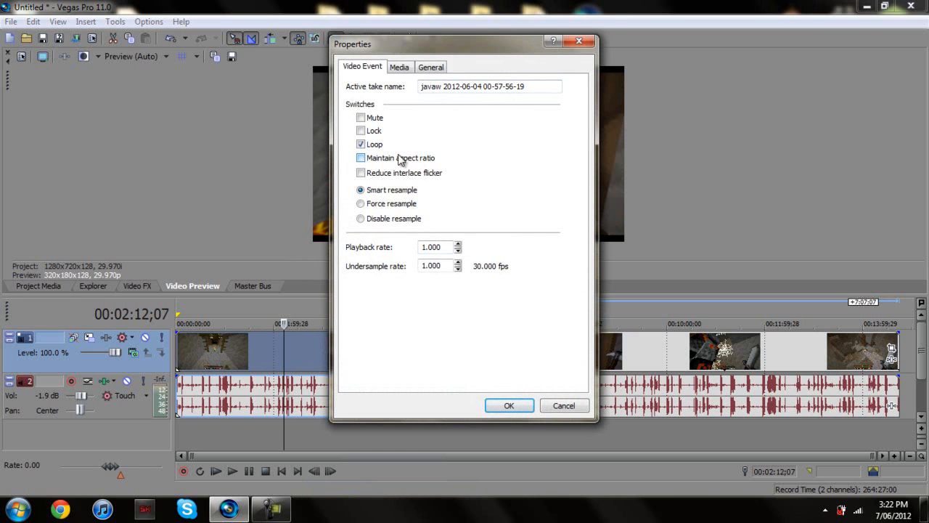
{"action": "left_click", "coordinate": [508, 406]}
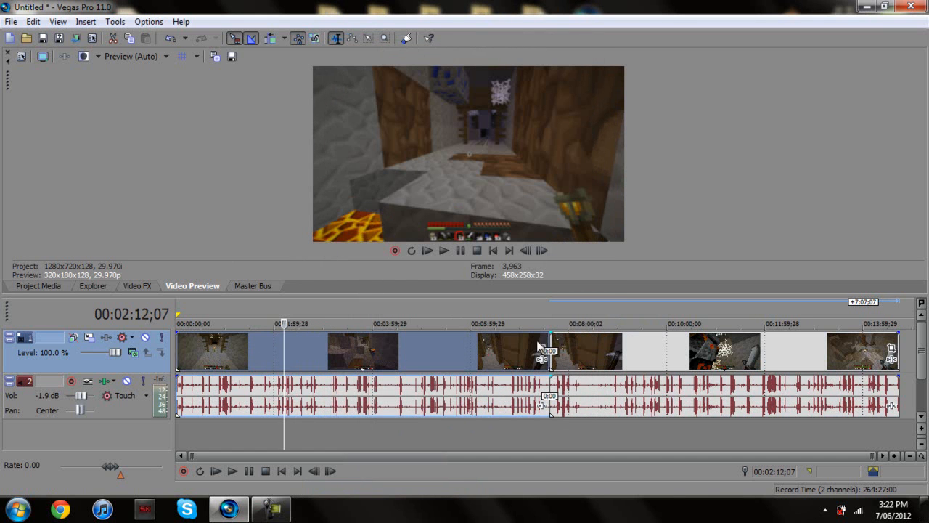
Turn off Maintain aspect ratio in the second video event's properties
{"action": "left_click", "coordinate": [641, 357]}
{"action": "right_click", "coordinate": [659, 357]}
{"action": "left_click", "coordinate": [708, 487]}
{"action": "left_click", "coordinate": [376, 160]}
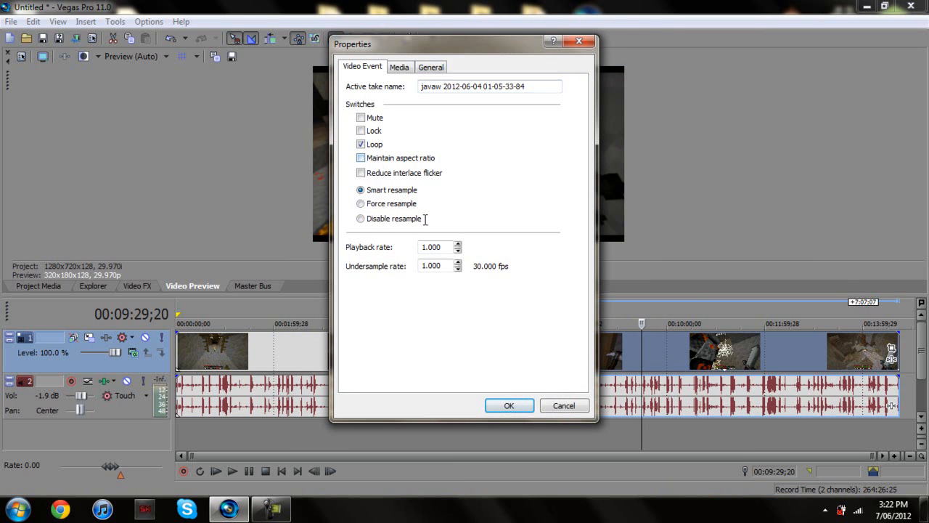
{"action": "left_click", "coordinate": [508, 405]}
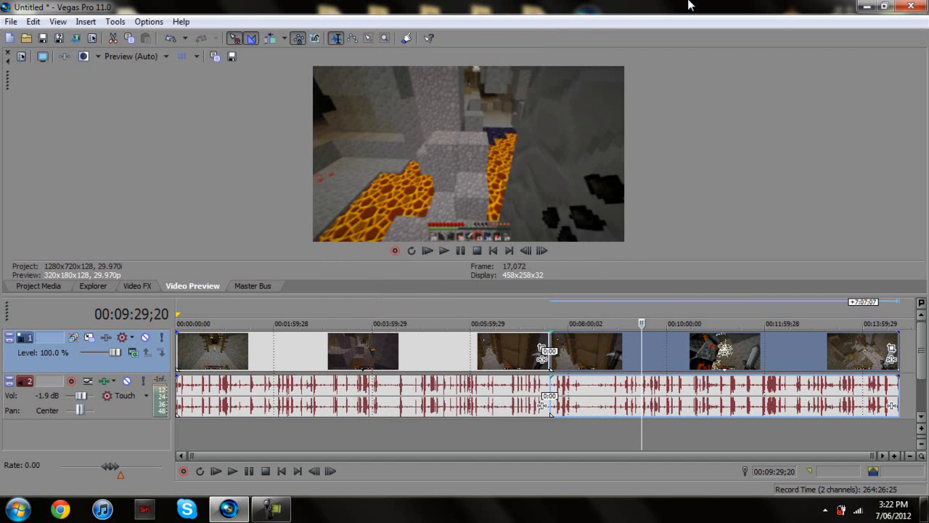
Preview footage at 10:01;07 and 02:08;26, then return the playhead to 00:00:00;00
{"action": "left_click", "coordinate": [411, 359]}
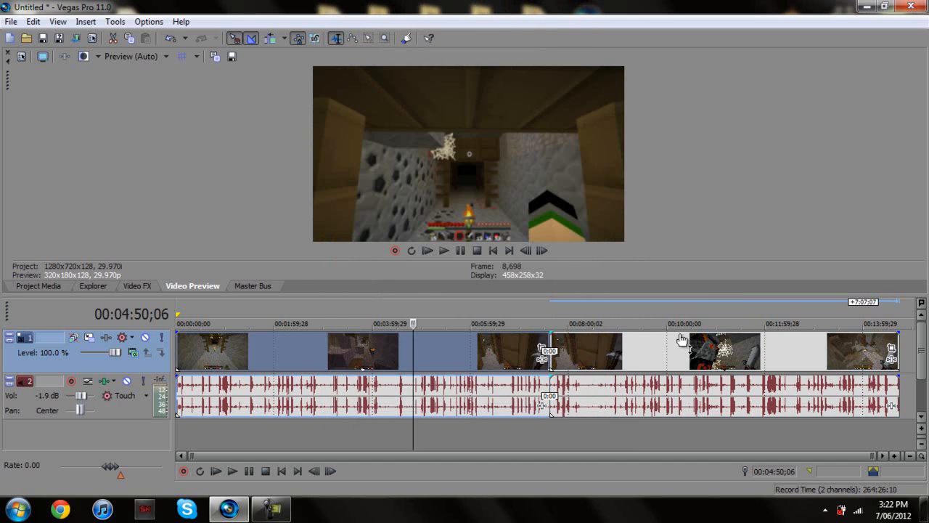
{"action": "left_click", "coordinate": [668, 352]}
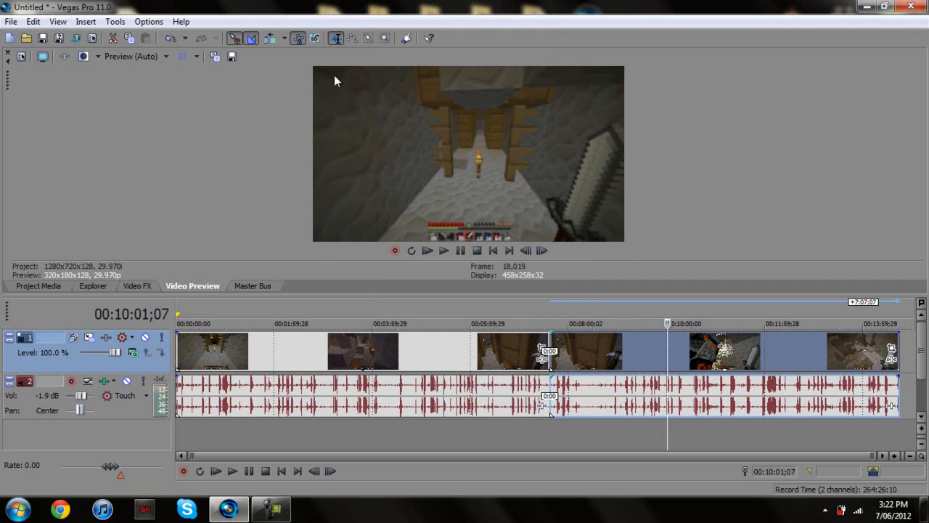
{"action": "left_click", "coordinate": [283, 353]}
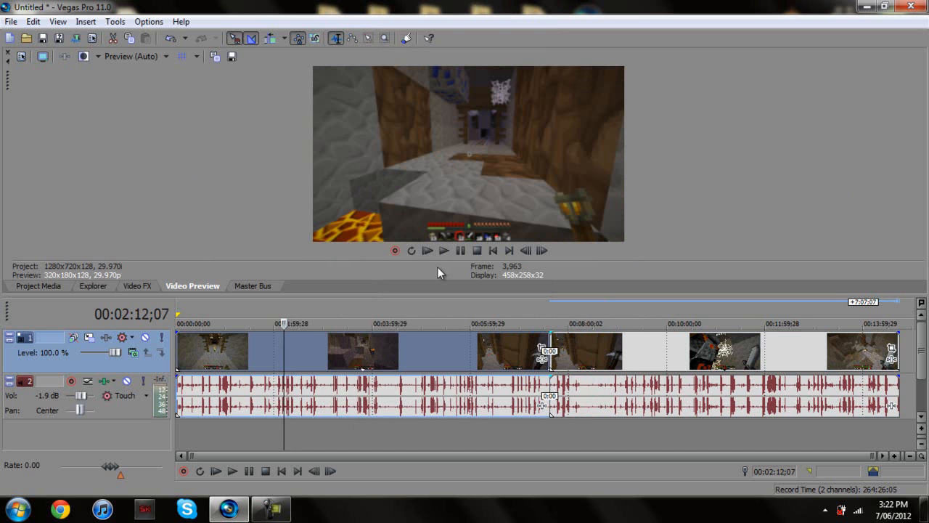
{"action": "left_click_drag", "start_coordinate": [284, 322], "coordinate": [281, 322]}
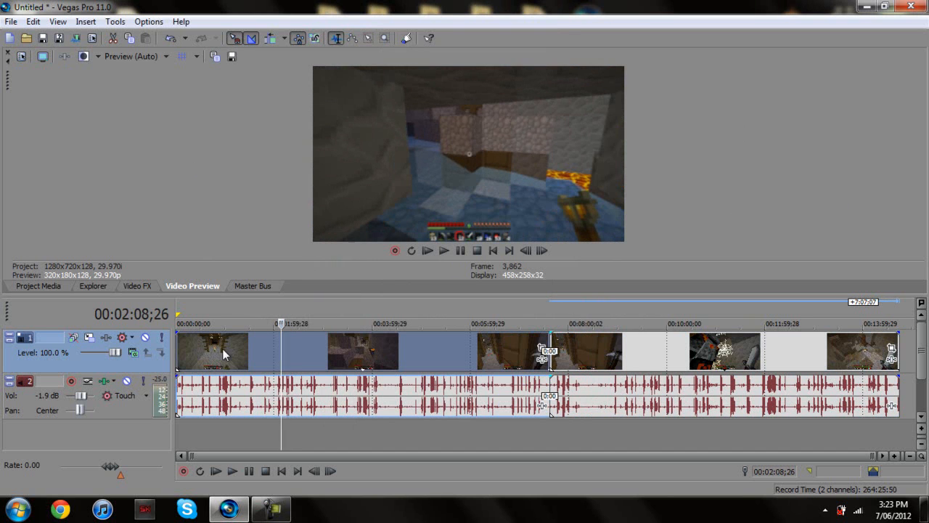
{"action": "left_click", "coordinate": [177, 351]}
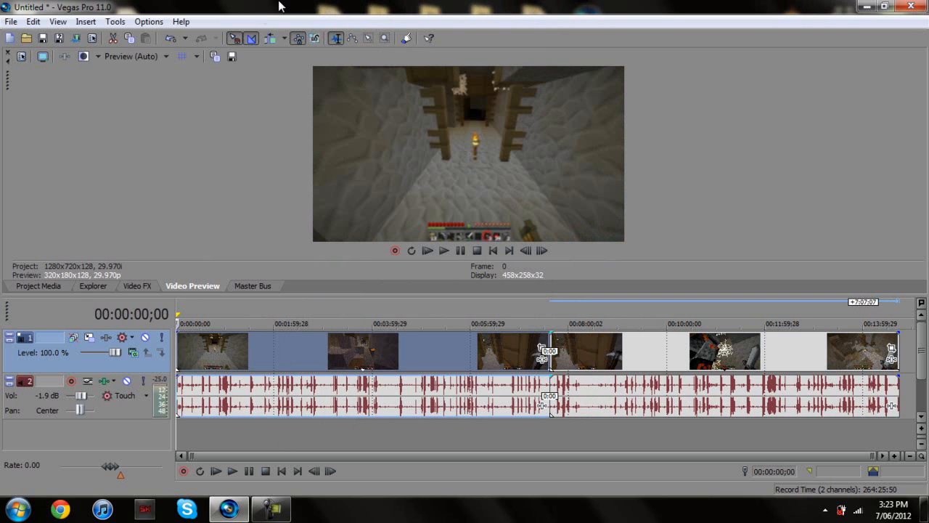
Open the Render As dialog and browse the output formats, including MainConcept AVC/AAC (*.mp4)
{"action": "left_click", "coordinate": [75, 40]}
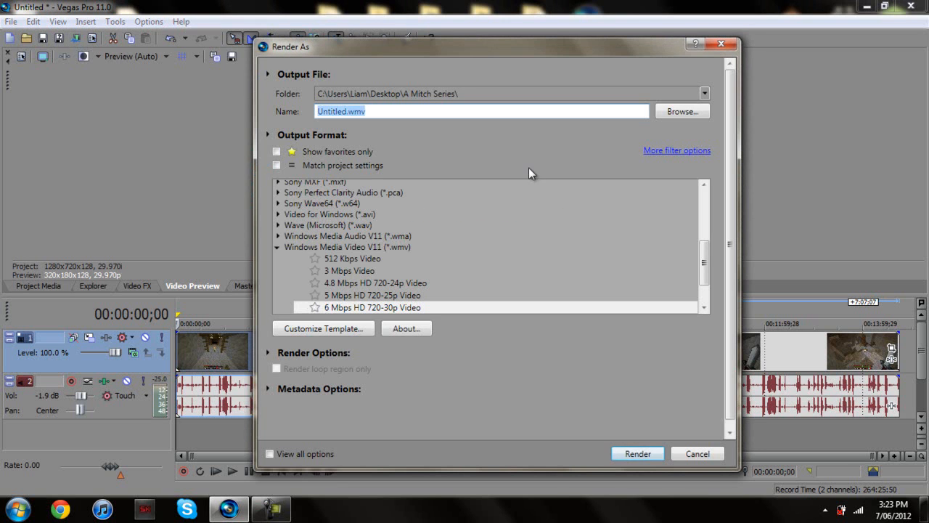
{"action": "left_click", "coordinate": [277, 247]}
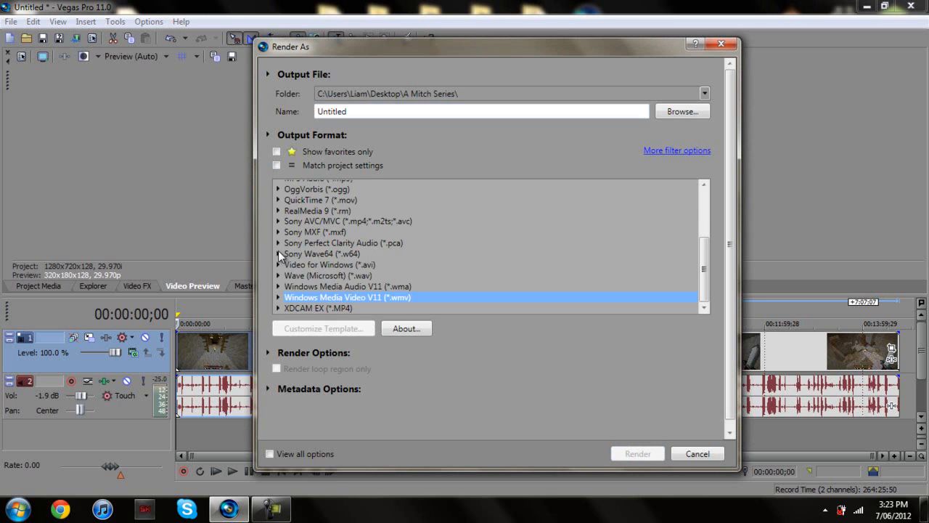
{"action": "scroll", "coordinate": [611, 230], "scroll_direction": "up", "scroll_amount": 3}
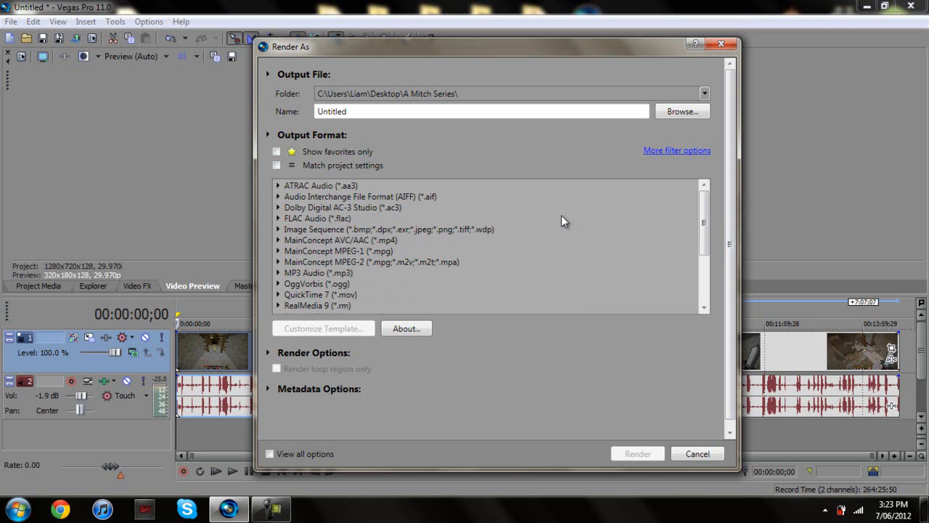
{"action": "left_click", "coordinate": [392, 240]}
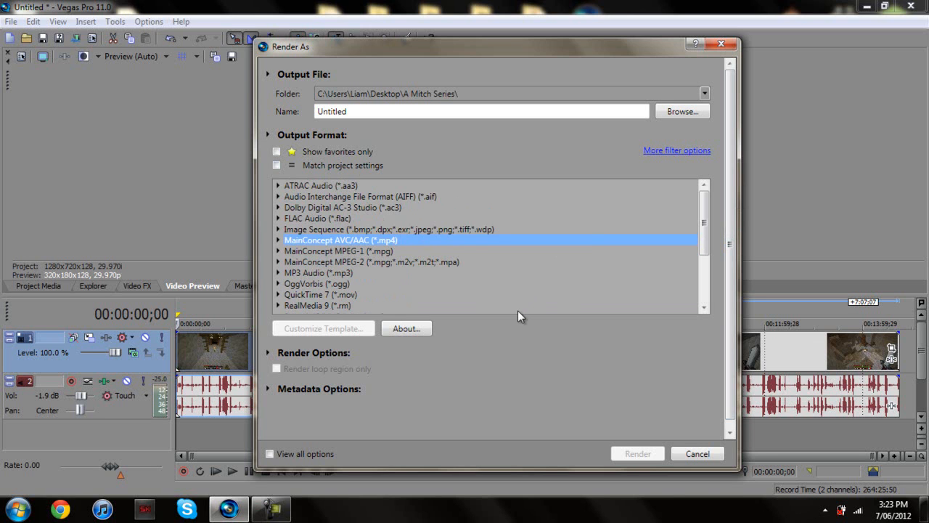
{"action": "left_click_drag", "start_coordinate": [705, 220], "coordinate": [753, 333]}
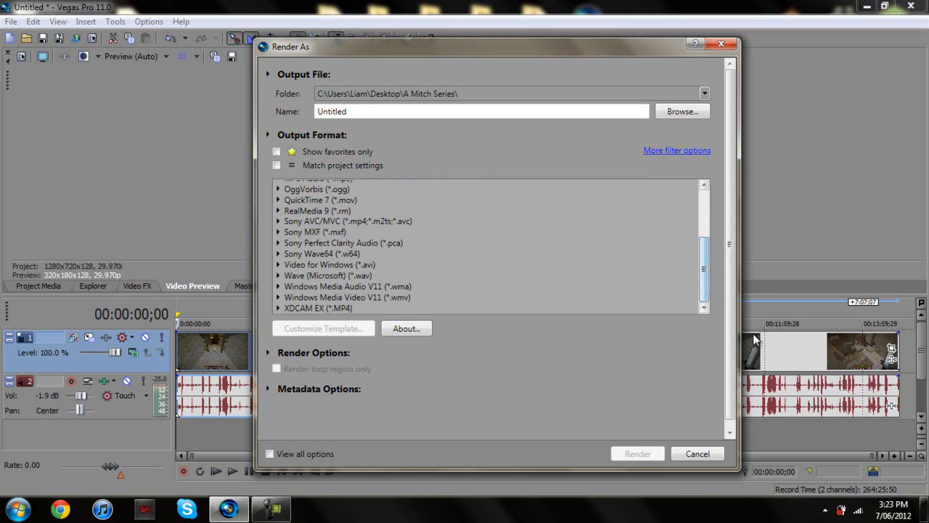
Select the Windows Media Video V11 6 Mbps HD 720-30p Video template after comparing the 1080p templates
{"action": "left_click", "coordinate": [278, 297]}
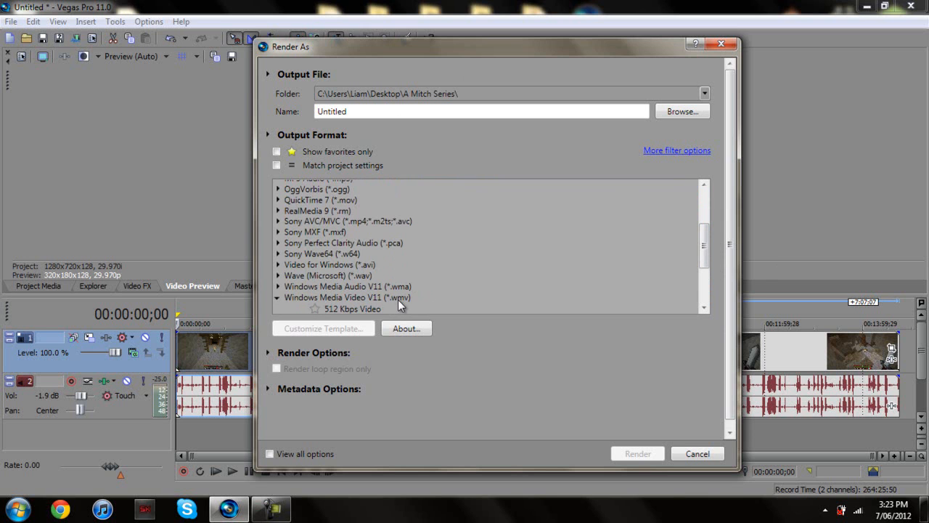
{"action": "left_click_drag", "start_coordinate": [703, 242], "coordinate": [689, 279]}
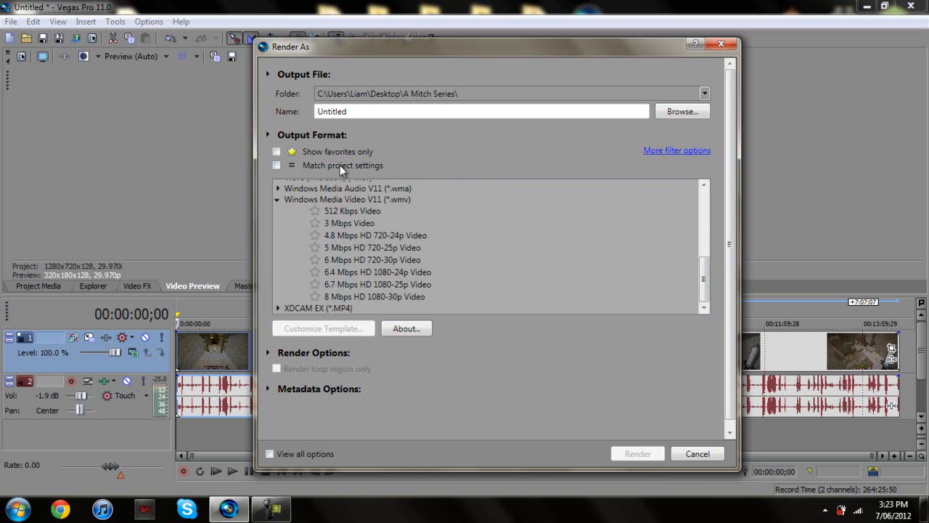
{"action": "left_click", "coordinate": [333, 263]}
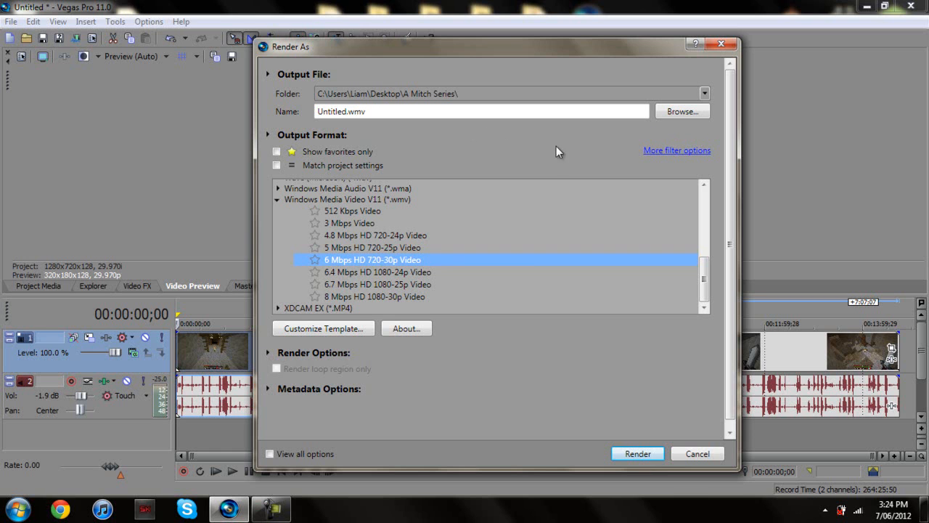
{"action": "left_click", "coordinate": [352, 284]}
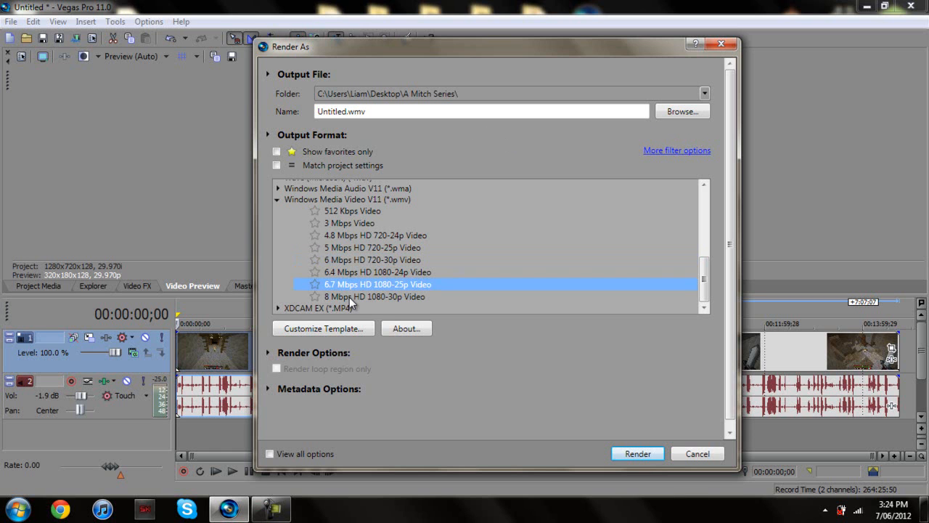
{"action": "left_click", "coordinate": [349, 297]}
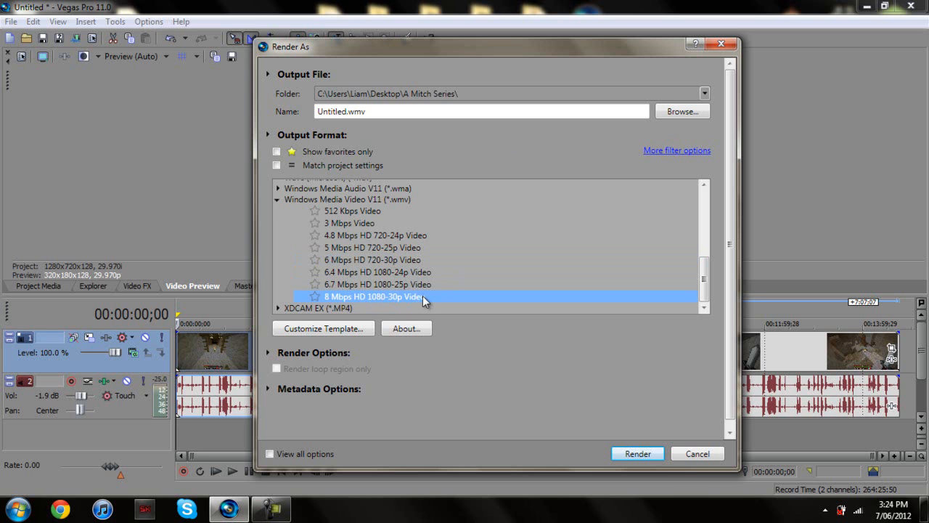
{"action": "left_click", "coordinate": [374, 260]}
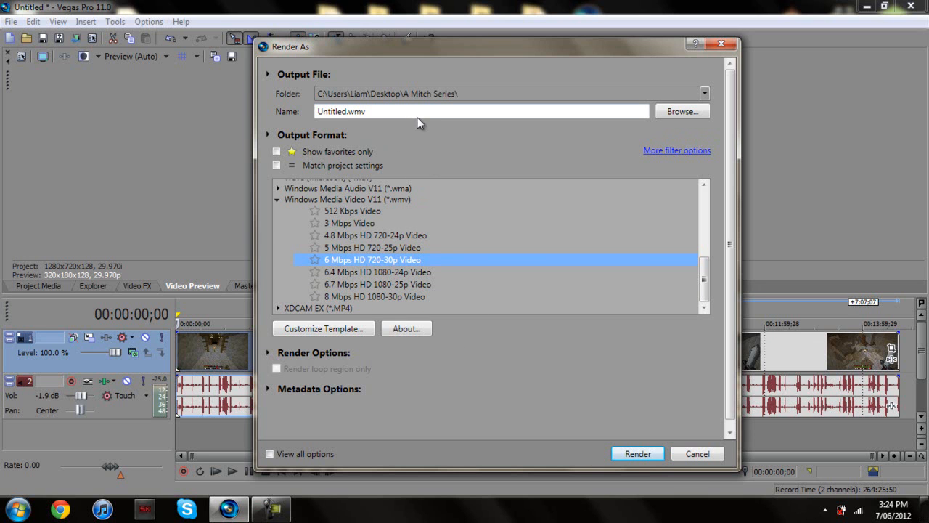
Replace Untitled.wmv with the output file name 'MC with Jitterz Ep.7'
{"action": "left_click", "coordinate": [675, 112]}
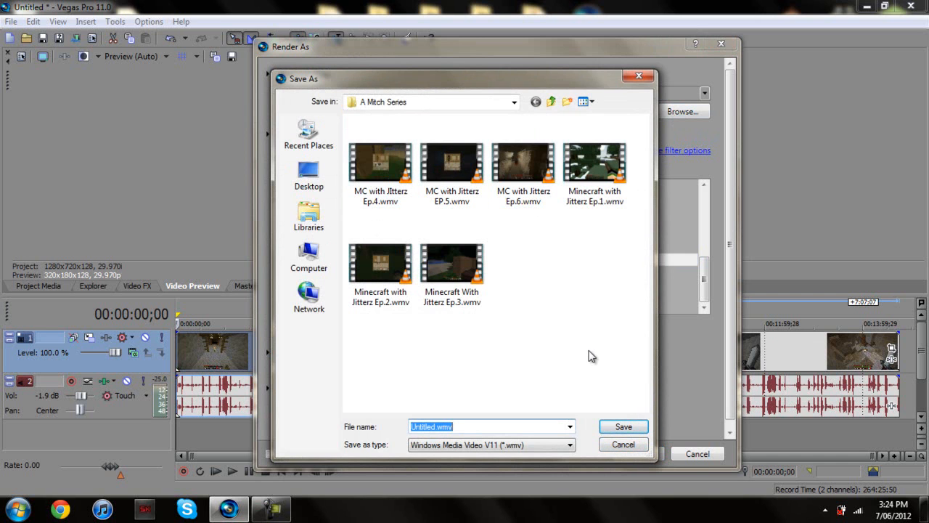
{"action": "key", "text": "BackSpace"}
{"action": "type", "text": "M"}
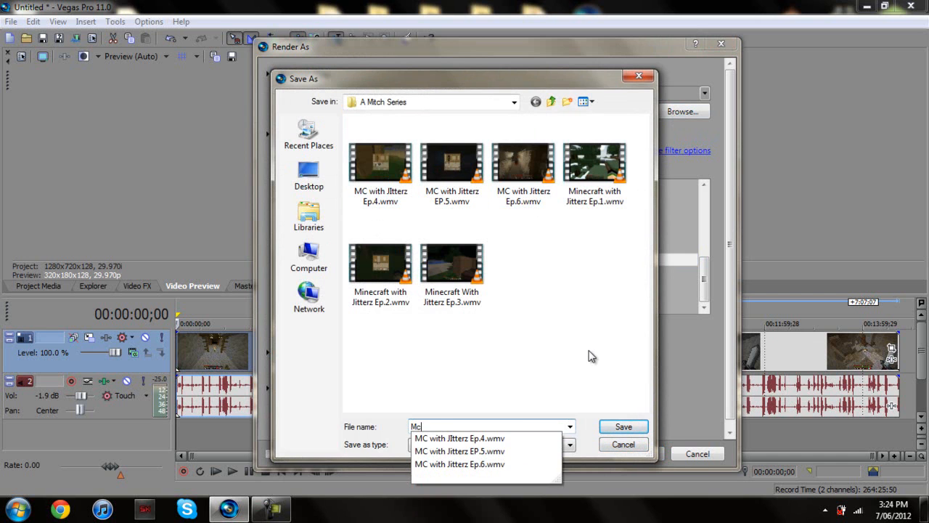
{"action": "type", "text": "c"}
{"action": "key", "text": "BackSpace"}
{"action": "type", "text": "C with Jitterz Ep.7"}
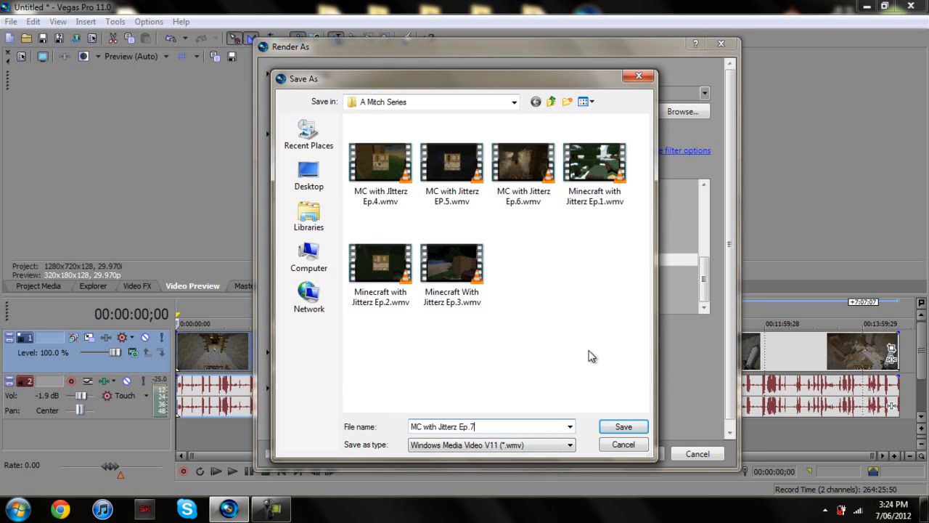
{"action": "key", "text": "Return"}
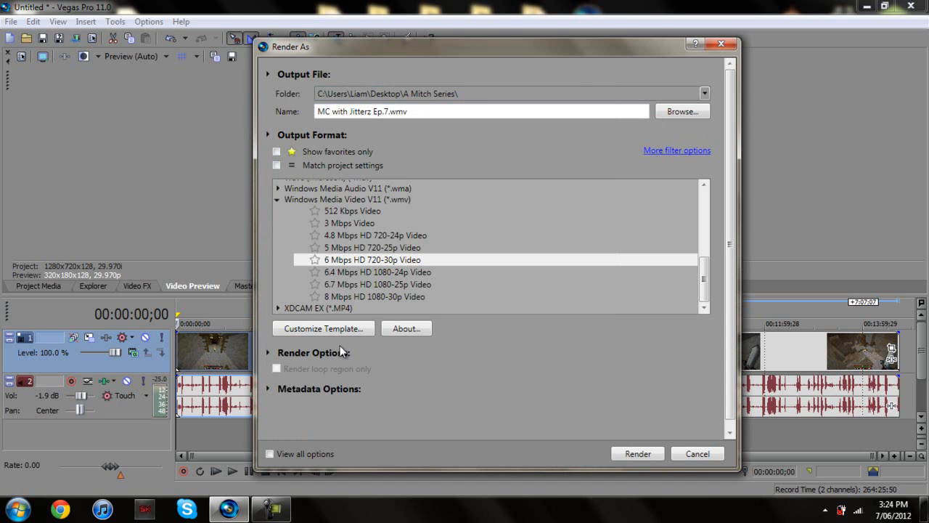
Start rendering with the 6 Mbps HD 720-30p template, then cancel the render in progress
{"action": "left_click", "coordinate": [354, 261]}
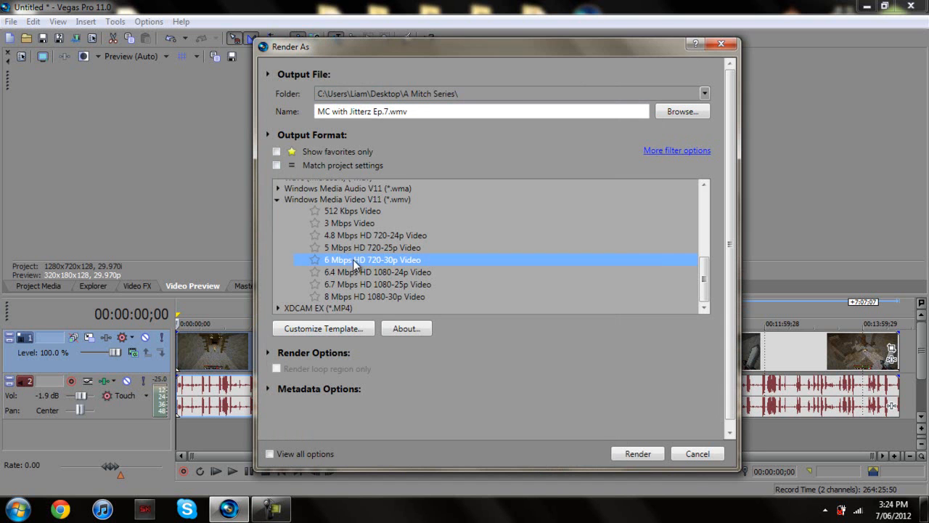
{"action": "left_click", "coordinate": [642, 457]}
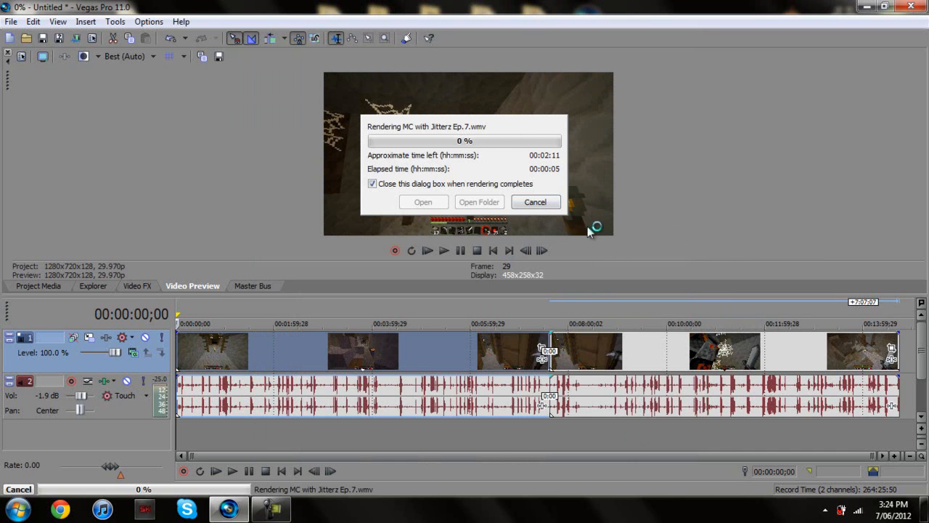
{"action": "left_click", "coordinate": [546, 203]}
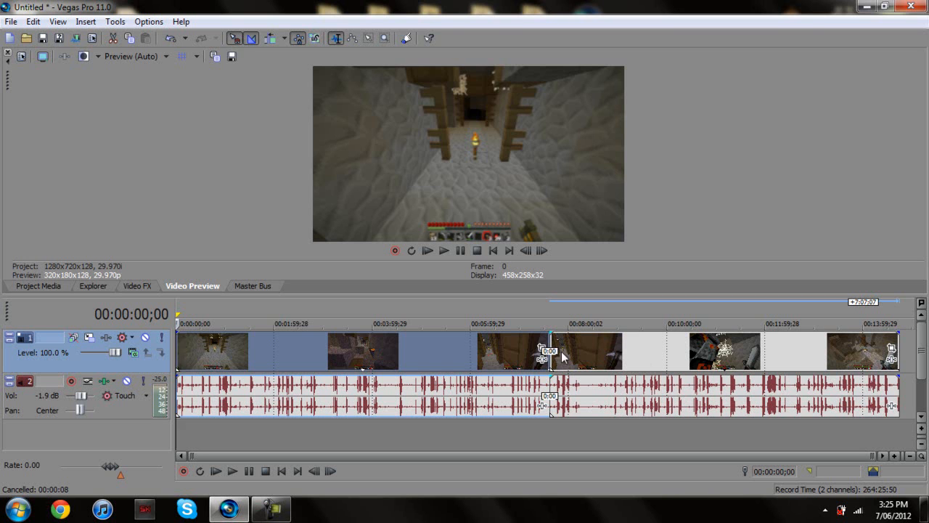
Shift the second half right to leave a gap, and mark the first half as region 'Section 1'
{"action": "left_click_drag", "start_coordinate": [613, 355], "coordinate": [683, 347]}
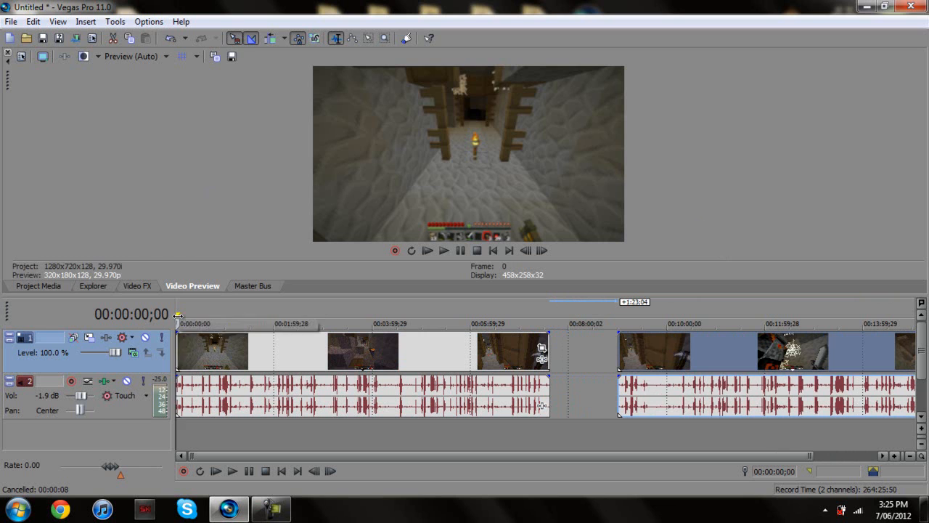
{"action": "mouse_move", "coordinate": [186, 315]}
{"action": "left_mouse_down"}
{"action": "mouse_move", "coordinate": [283, 314]}
{"action": "mouse_move", "coordinate": [227, 315]}
{"action": "mouse_move", "coordinate": [442, 348]}
{"action": "mouse_move", "coordinate": [549, 378]}
{"action": "left_mouse_up"}
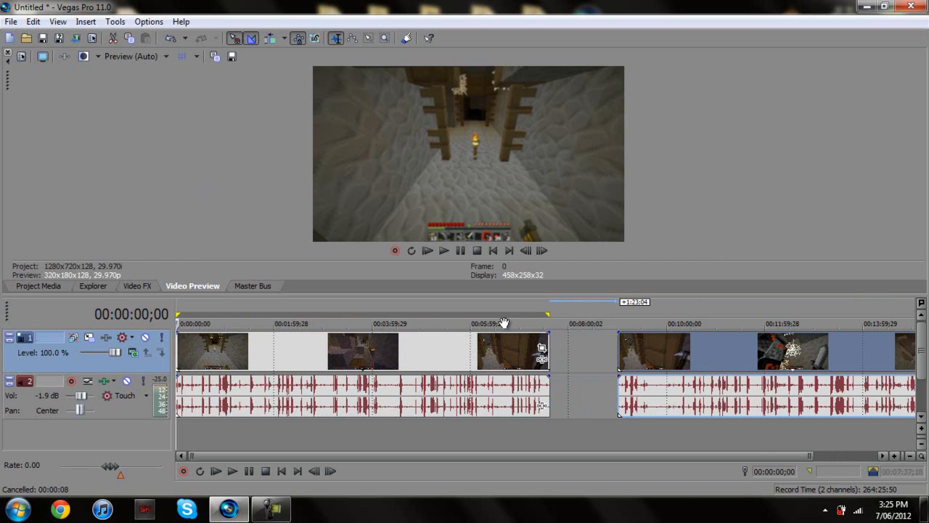
{"action": "key", "text": "r"}
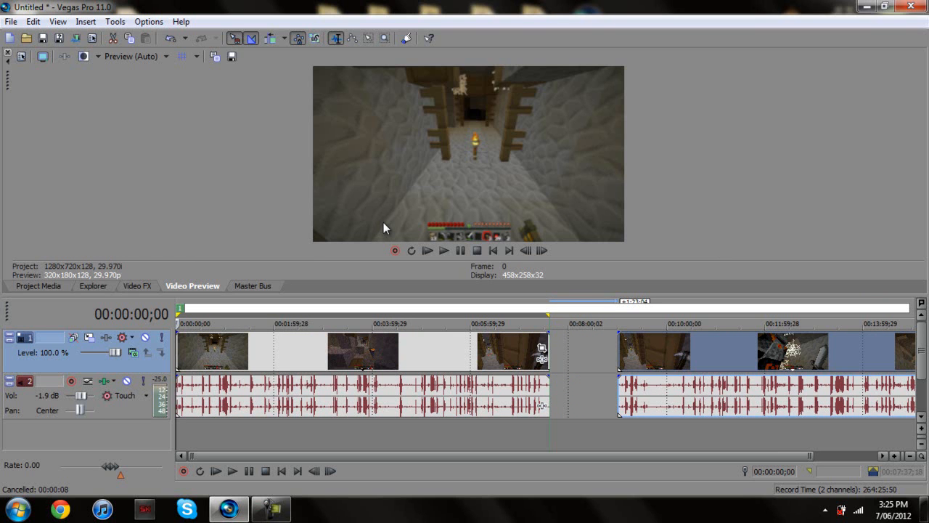
{"action": "type", "text": "Section 14"}
{"action": "key", "text": "BackSpace"}
{"action": "key", "text": "Return"}
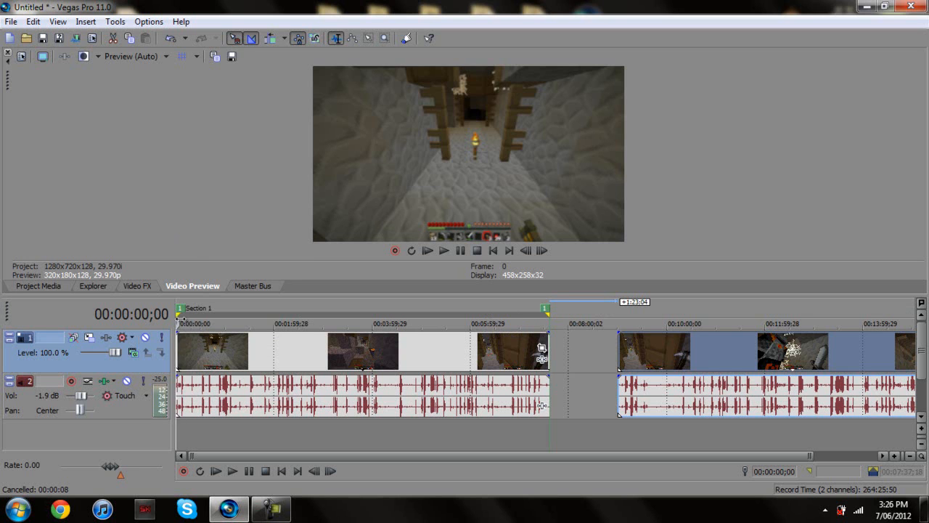
Loop the second clip group and add a region over it named 'Section 2'
{"action": "mouse_move", "coordinate": [177, 313]}
{"action": "left_mouse_down"}
{"action": "mouse_move", "coordinate": [894, 314]}
{"action": "mouse_move", "coordinate": [925, 342]}
{"action": "mouse_move", "coordinate": [890, 349]}
{"action": "left_mouse_up"}
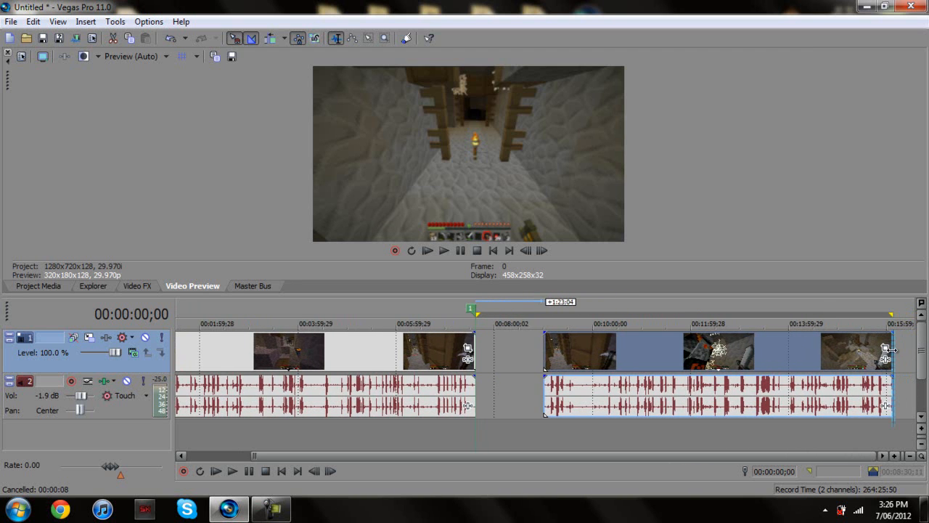
{"action": "left_click_drag", "start_coordinate": [477, 310], "coordinate": [545, 310]}
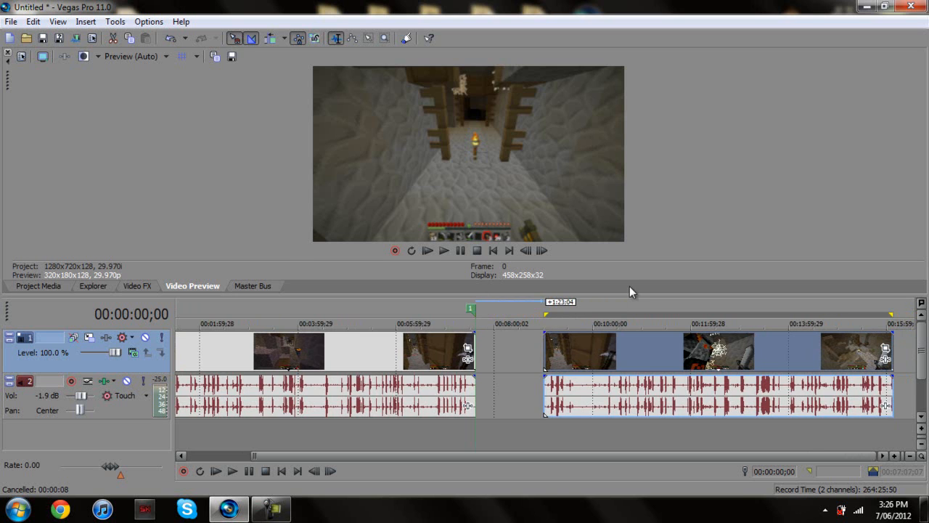
{"action": "type", "text": "r"}
{"action": "type", "text": "Section 2"}
{"action": "key", "text": "Return"}
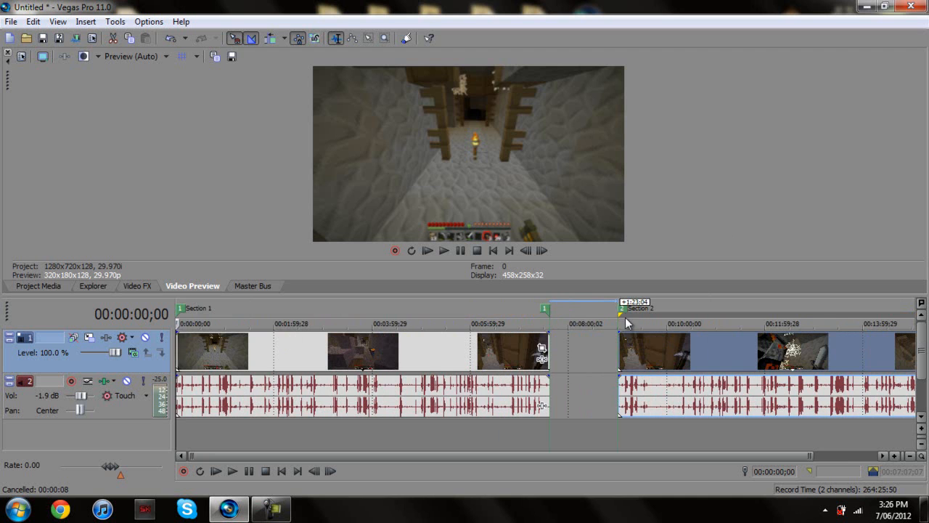
{"action": "left_click_drag", "start_coordinate": [599, 455], "coordinate": [748, 453]}
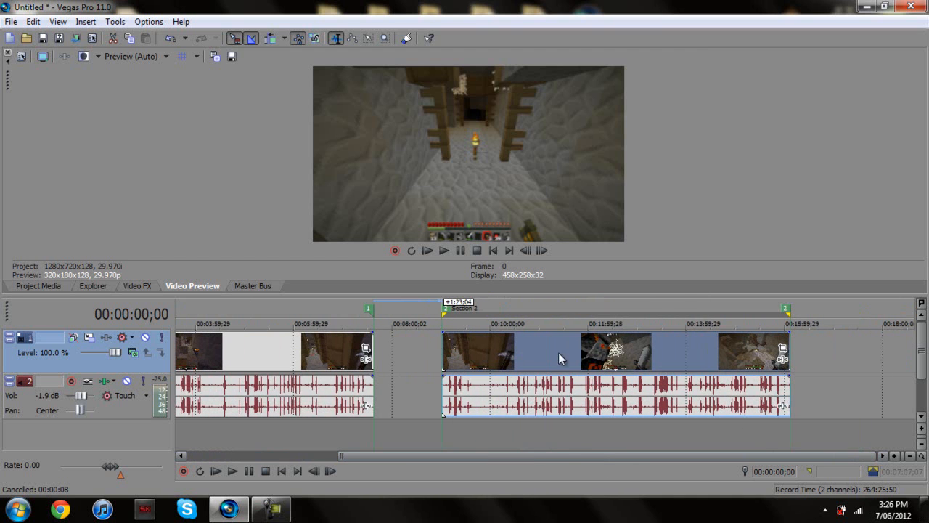
{"action": "left_click_drag", "start_coordinate": [576, 454], "coordinate": [427, 457]}
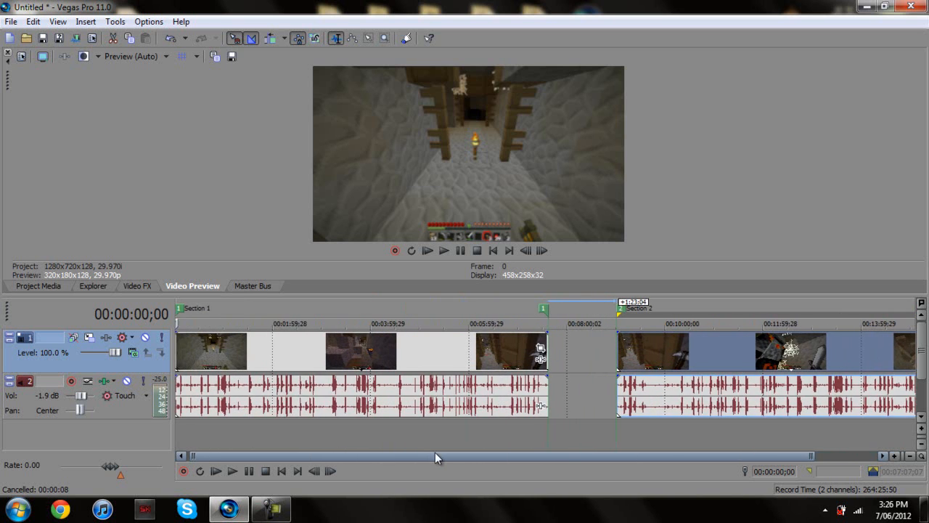
Place the playhead at 00:06:06;23 and launch the Batch Render script
{"action": "left_click", "coordinate": [475, 447]}
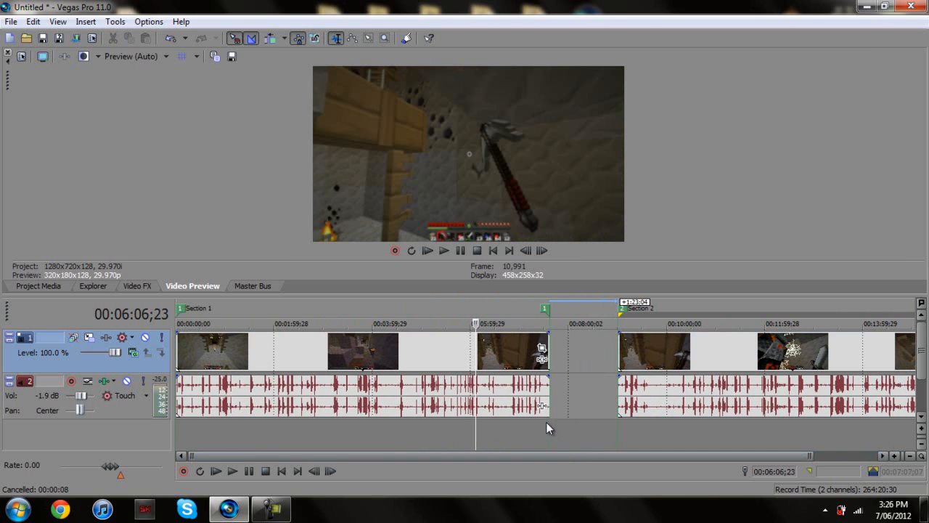
{"action": "left_click", "coordinate": [115, 21]}
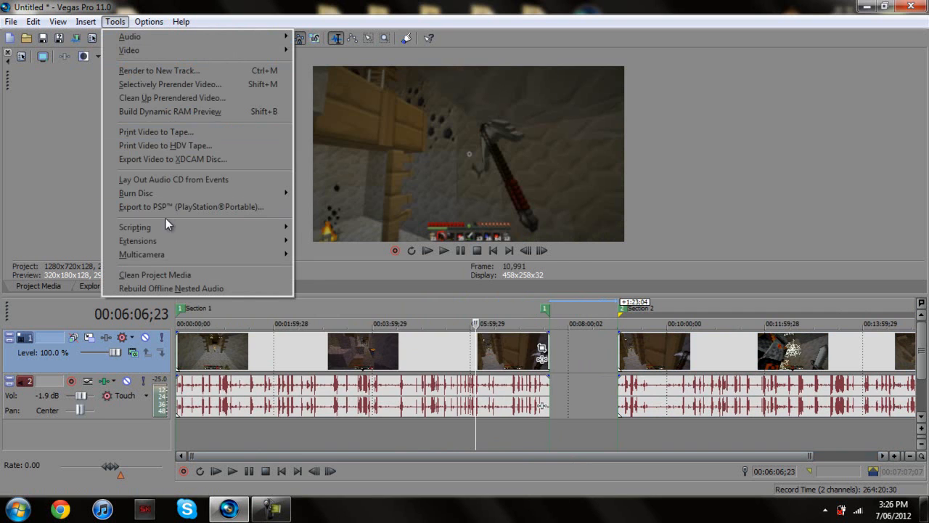
{"action": "mouse_move", "coordinate": [163, 226]}
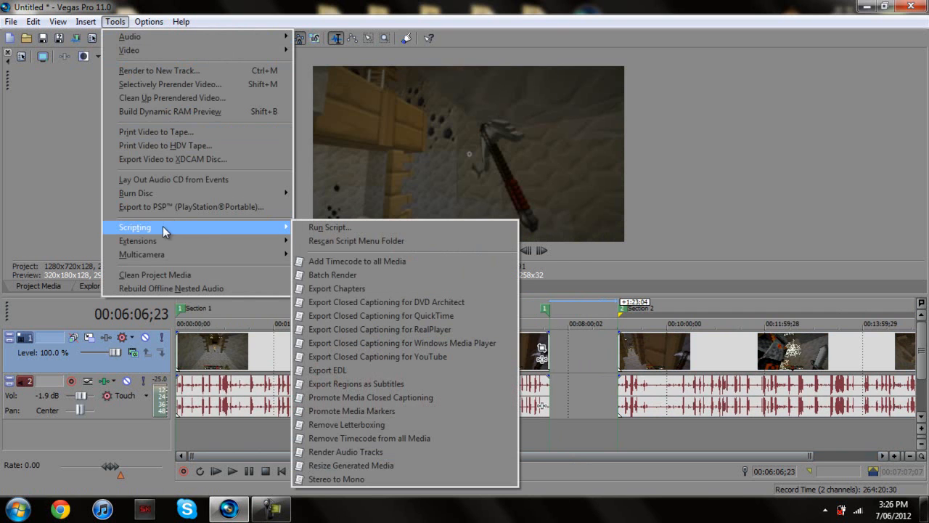
{"action": "left_click", "coordinate": [341, 275]}
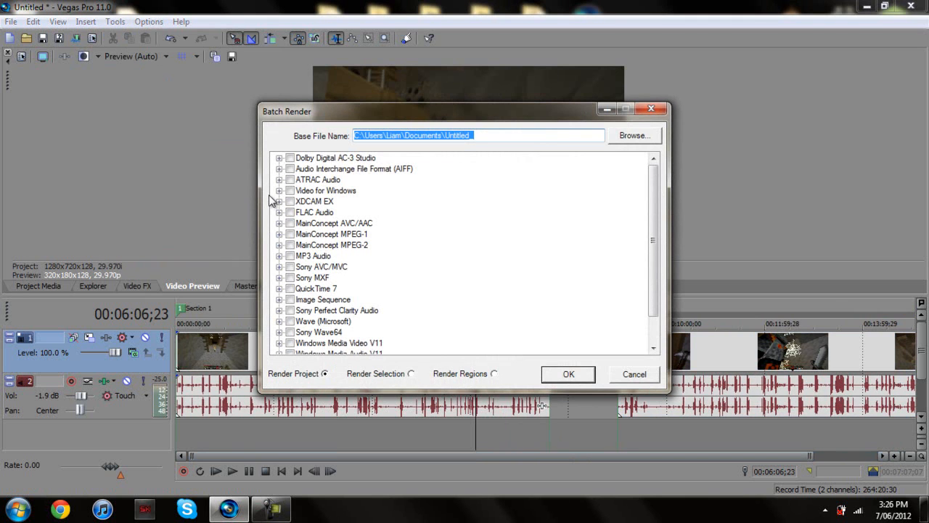
Set the batch output base name to 'Ep 7 8' in the A Mitch Series folder on the Desktop
{"action": "left_click", "coordinate": [623, 135]}
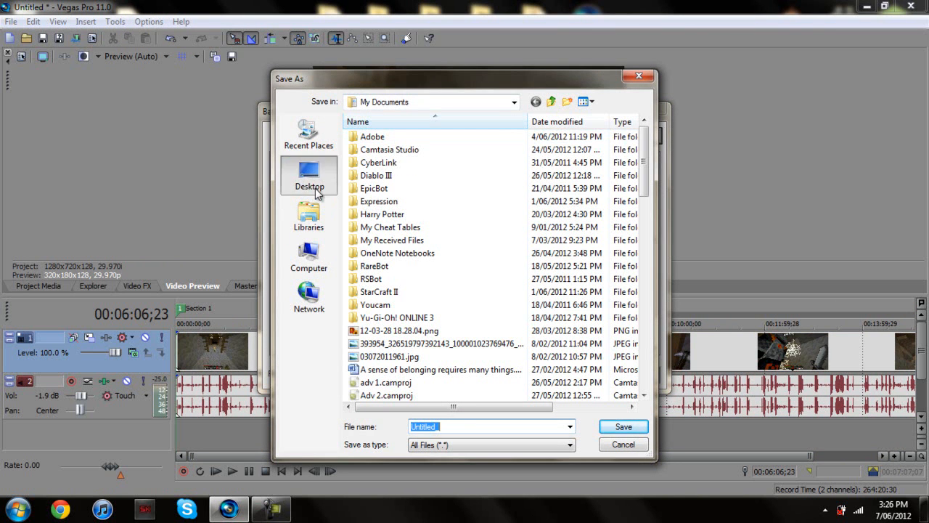
{"action": "left_click", "coordinate": [308, 174]}
{"action": "left_click_drag", "start_coordinate": [643, 185], "coordinate": [648, 274]}
{"action": "left_click", "coordinate": [428, 125]}
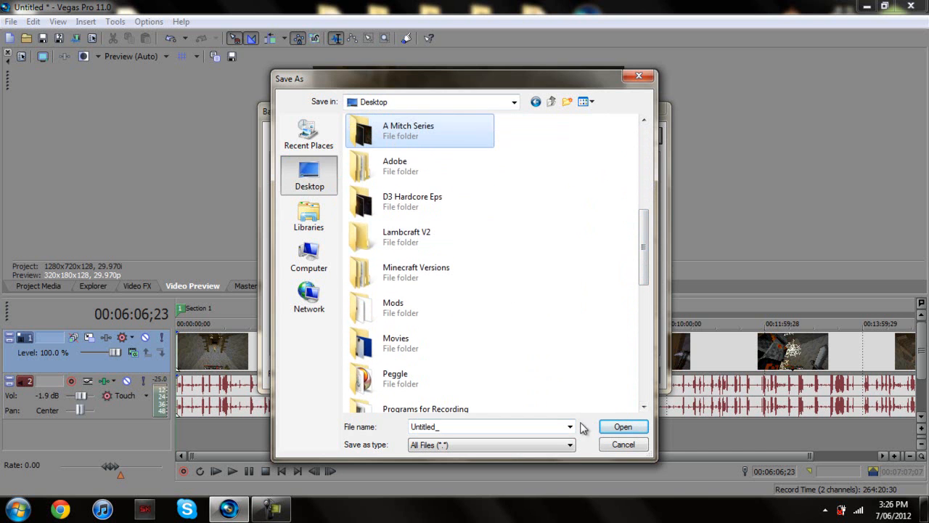
{"action": "double_click", "coordinate": [408, 130]}
{"action": "left_click", "coordinate": [496, 426]}
{"action": "key", "text": "BackSpace"}
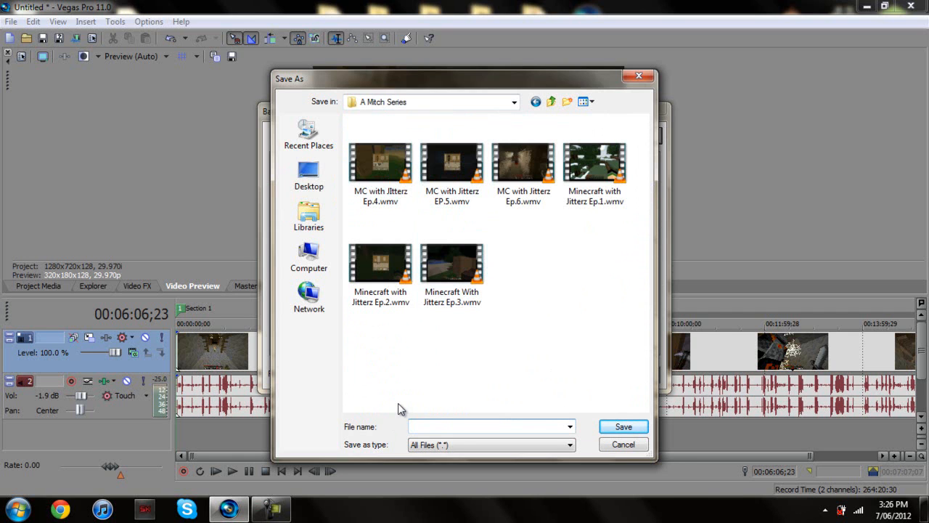
{"action": "type", "text": "Ep 7 8"}
{"action": "left_click", "coordinate": [624, 430]}
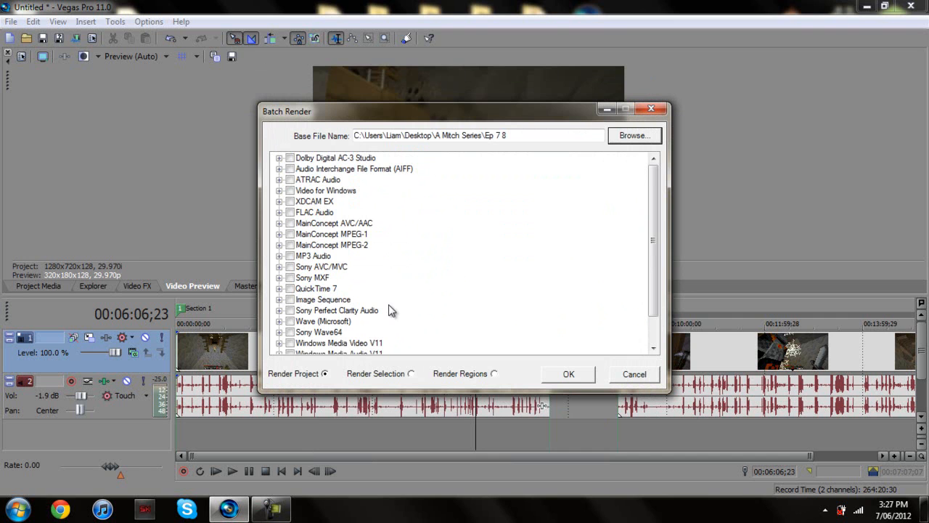
Tick the WMV V11 6 Mbps HD 720-30p template, choose Render Regions, and start the batch render
{"action": "left_click_drag", "start_coordinate": [653, 243], "coordinate": [653, 269]}
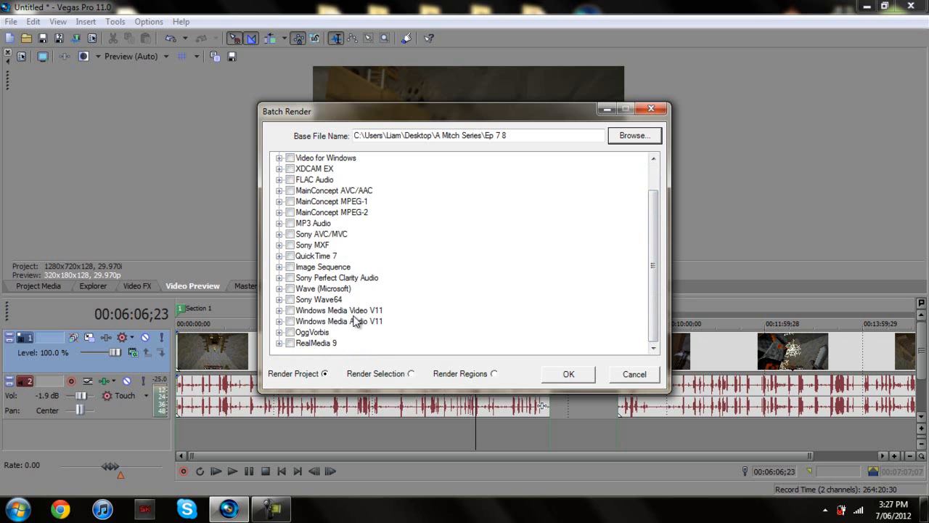
{"action": "left_click", "coordinate": [279, 311]}
{"action": "left_click", "coordinate": [321, 310]}
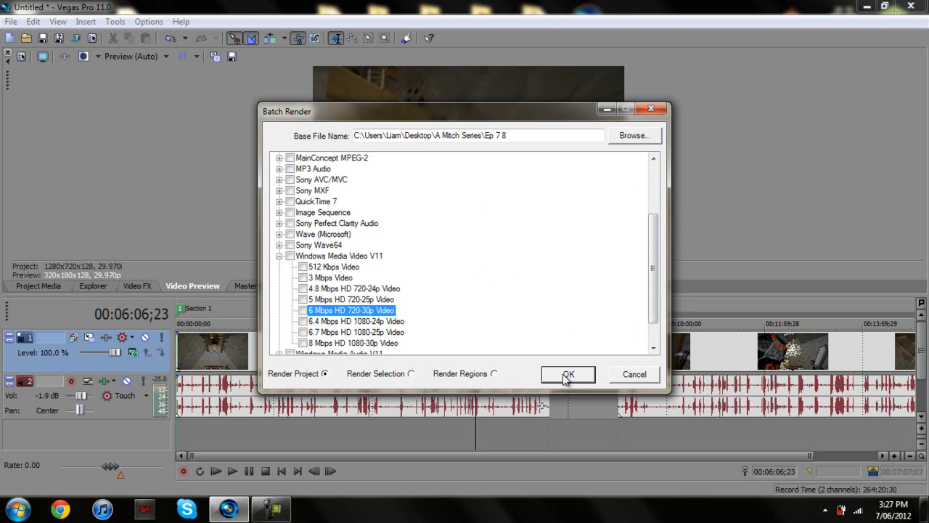
{"action": "left_click", "coordinate": [493, 374]}
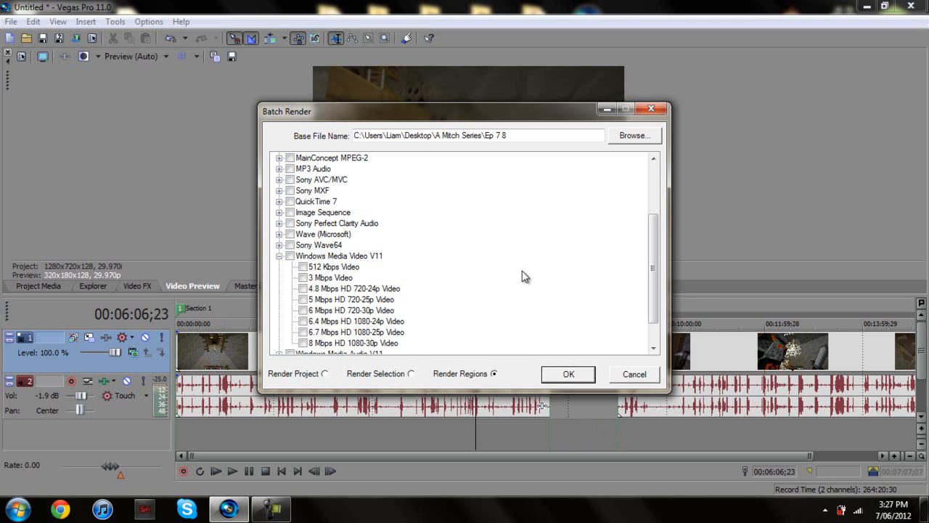
{"action": "left_click", "coordinate": [568, 374]}
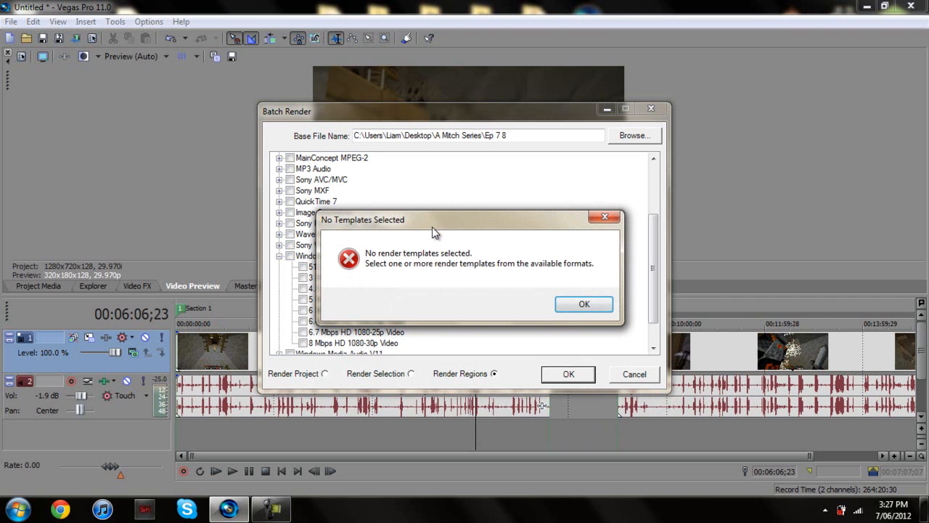
{"action": "left_click", "coordinate": [575, 304]}
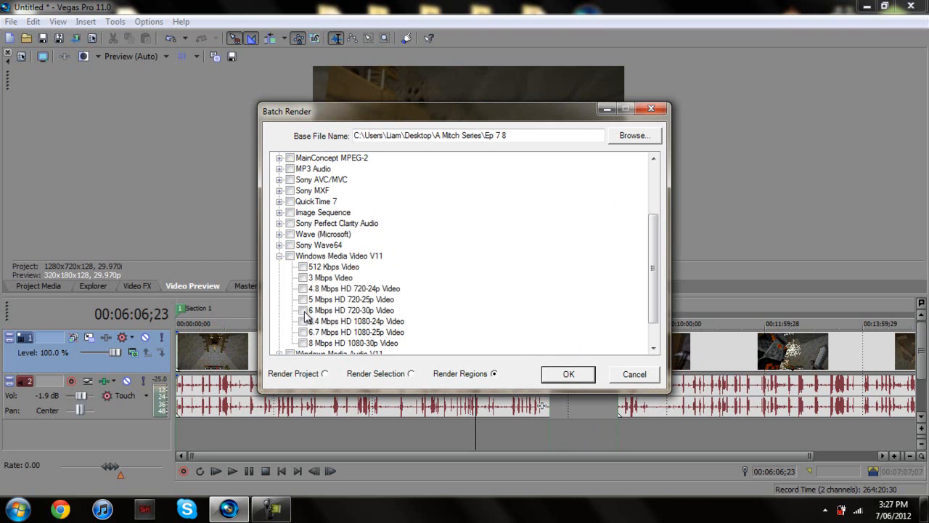
{"action": "left_click", "coordinate": [303, 310]}
{"action": "left_click", "coordinate": [574, 373]}
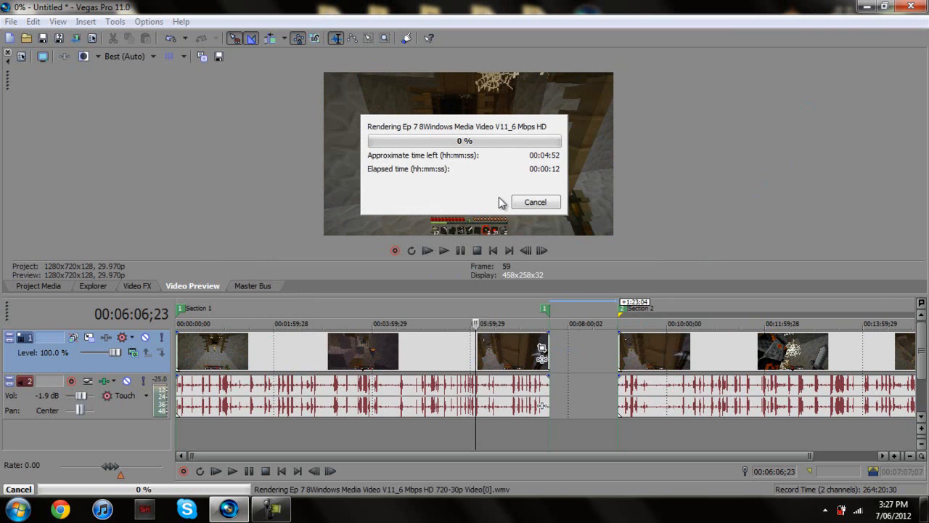
Cancel the running batch render after 00:00:14 to return to the timeline
{"action": "left_click", "coordinate": [537, 203]}
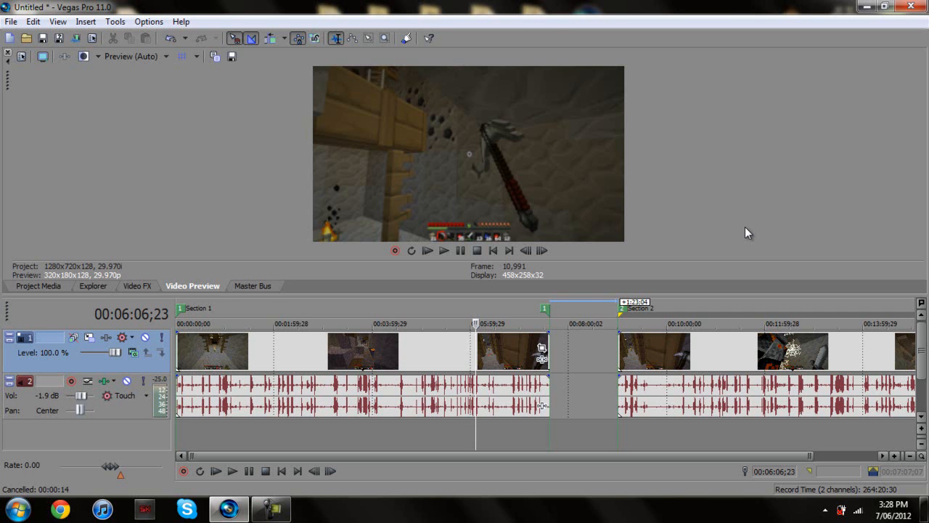
{"action": "left_click", "coordinate": [362, 352]}
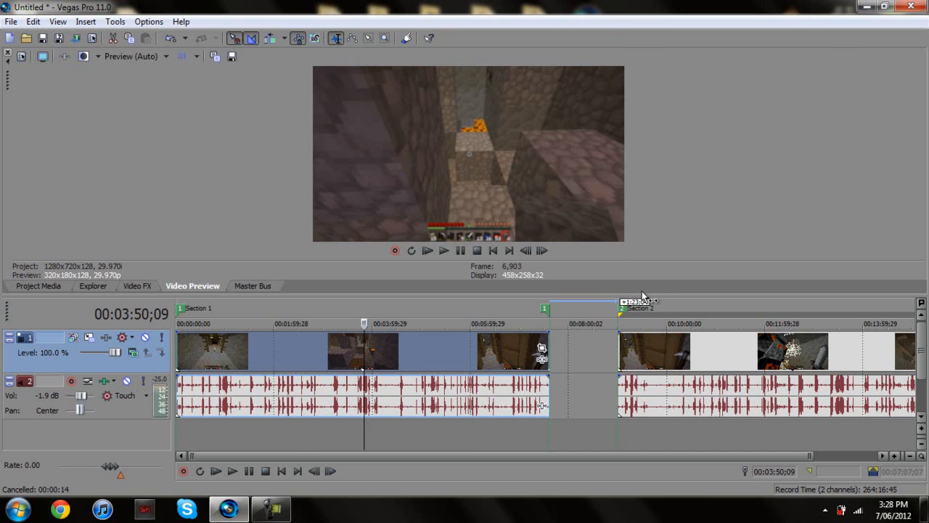
{"action": "left_click", "coordinate": [700, 355]}
{"action": "left_click", "coordinate": [300, 351]}
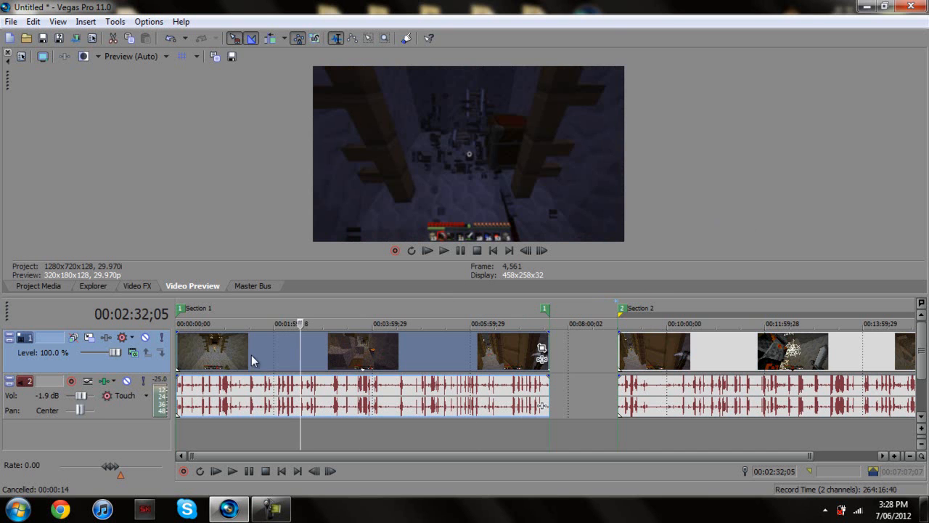
{"action": "left_click", "coordinate": [179, 347]}
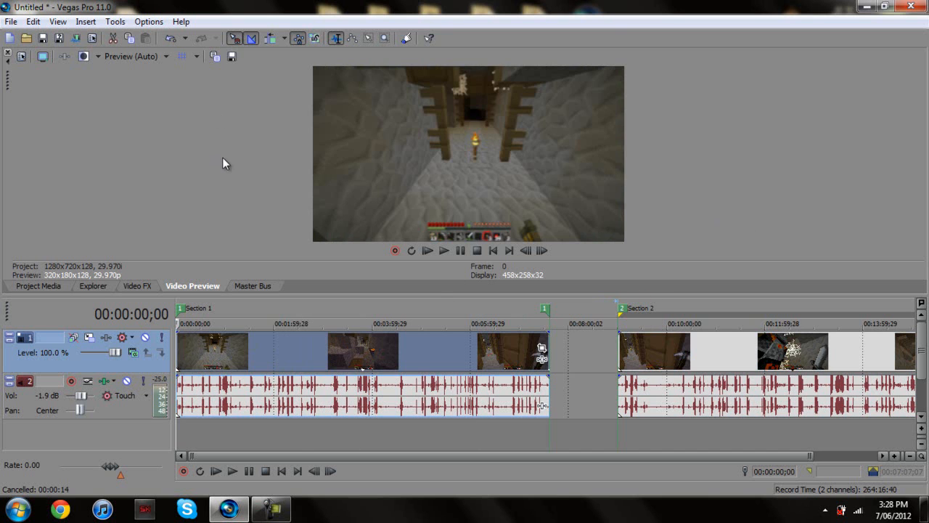